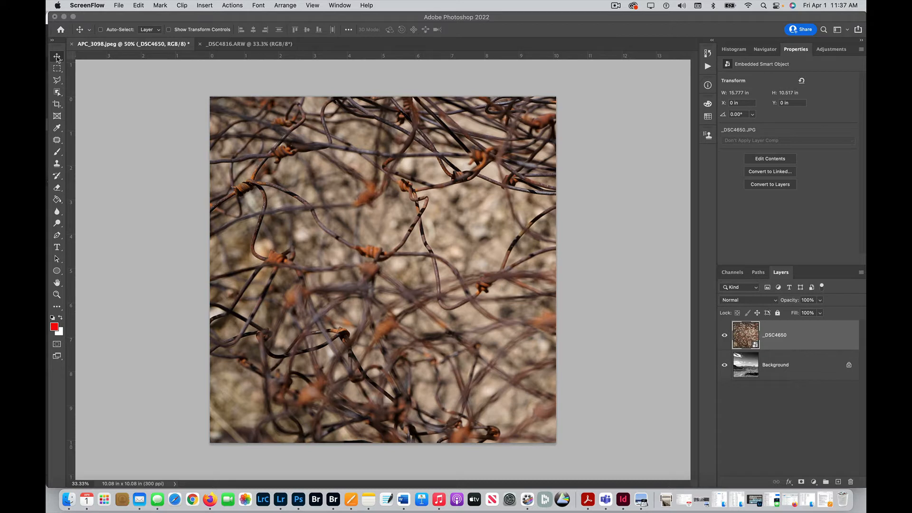
- Cycle the _DSC4650 wire layer through the blend modes to compare them, and set it to Overlay
{"action": "left_click", "coordinate": [57, 57]}
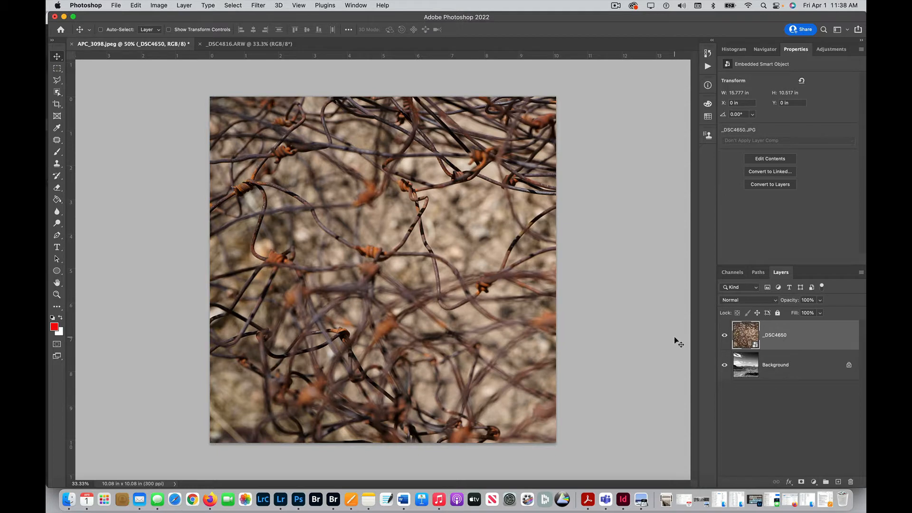
{"action": "key", "text": "shift+alt+m"}
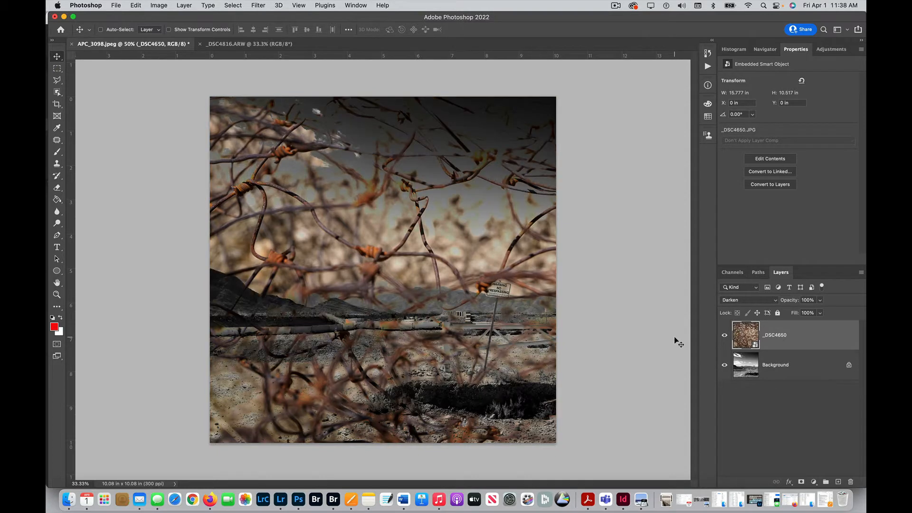
{"action": "key", "text": "shift+equal"}
{"action": "key", "text": "shift+equal"}
{"action": "key", "text": "shift+equal"}
{"action": "key", "text": "shift+equal"}
{"action": "key", "text": "shift+equal"}
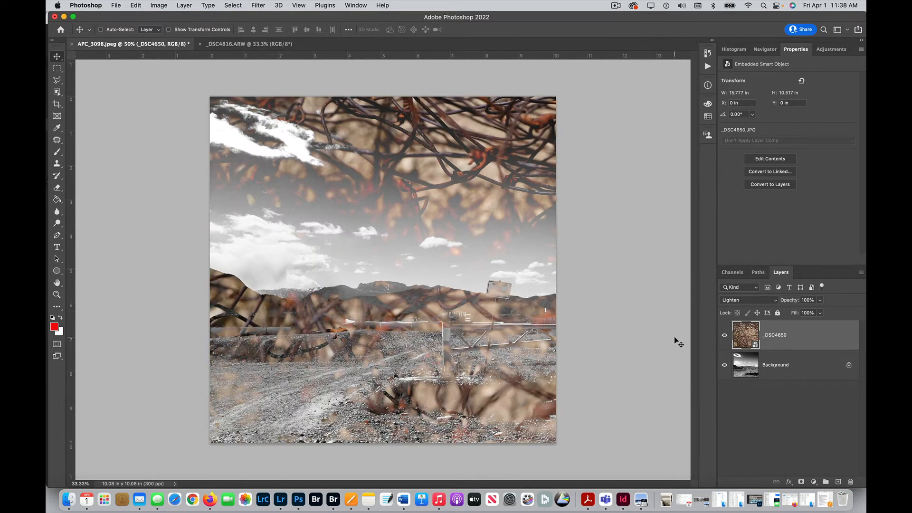
{"action": "key", "text": "shift+equal"}
{"action": "key", "text": "shift+equal"}
{"action": "key", "text": "shift+equal"}
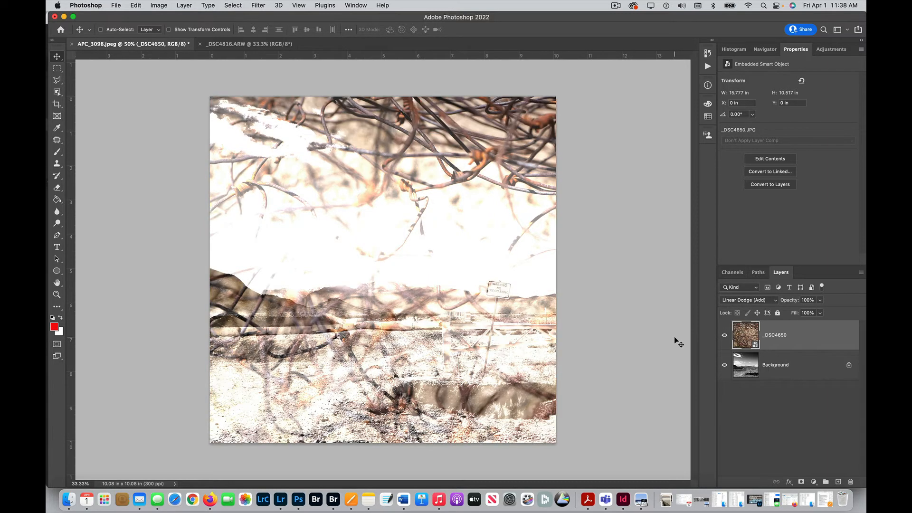
{"action": "key", "text": "shift+equal"}
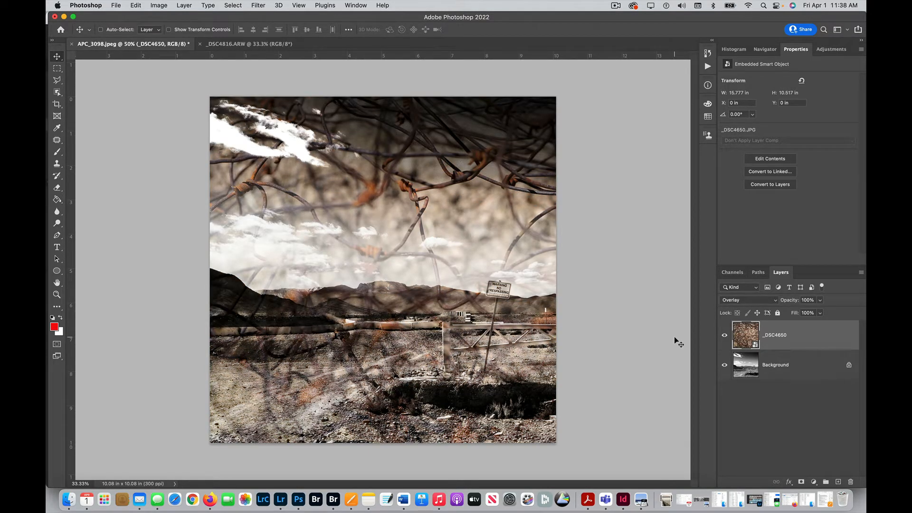
{"action": "key", "text": "shift+equal"}
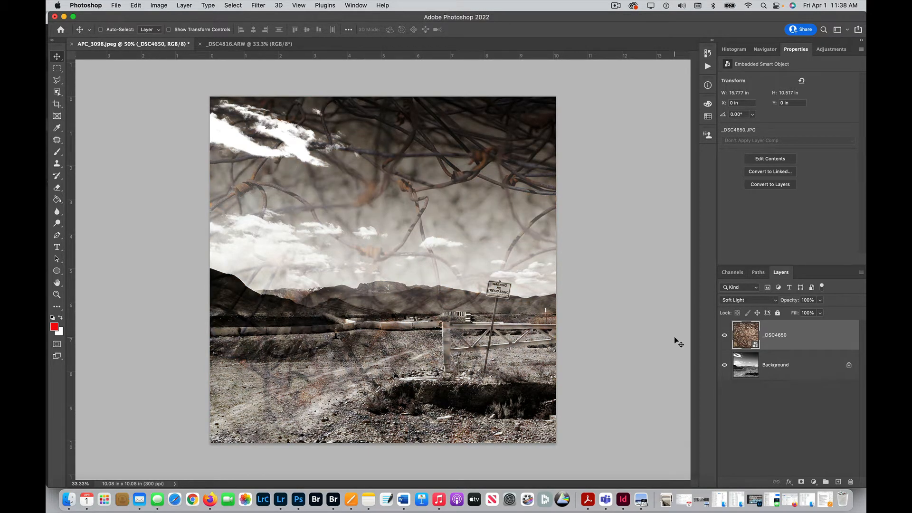
{"action": "key", "text": "shift+equal"}
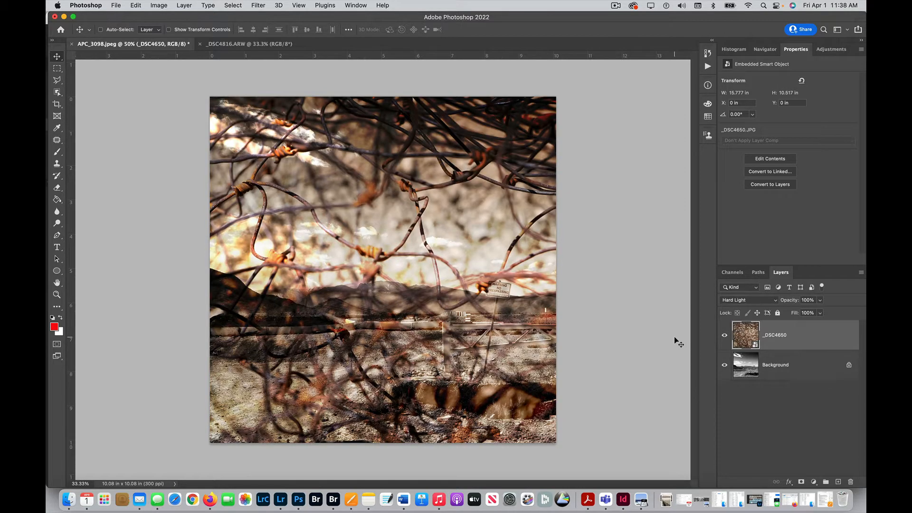
{"action": "key", "text": "shift+equal"}
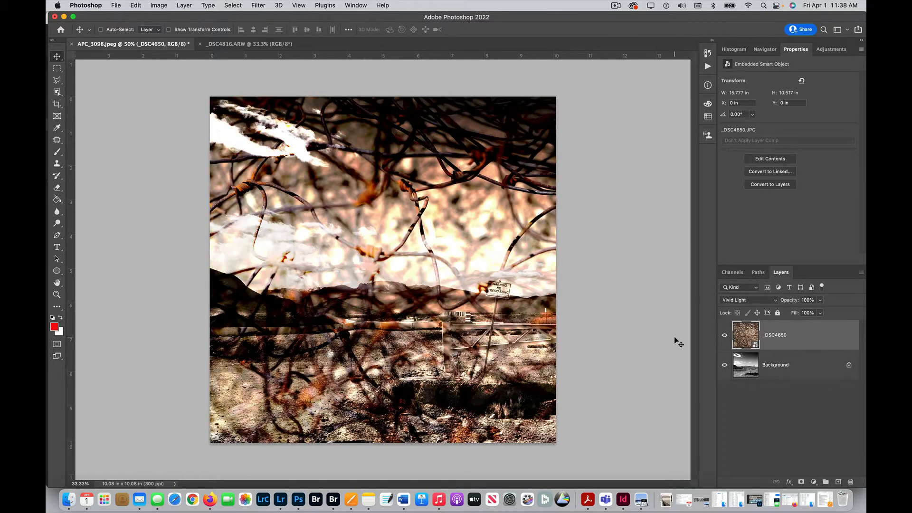
{"action": "key", "text": "shift+equal"}
{"action": "key", "text": "shift+equal"}
{"action": "key", "text": "shift+equal"}
{"action": "key", "text": "shift+equal"}
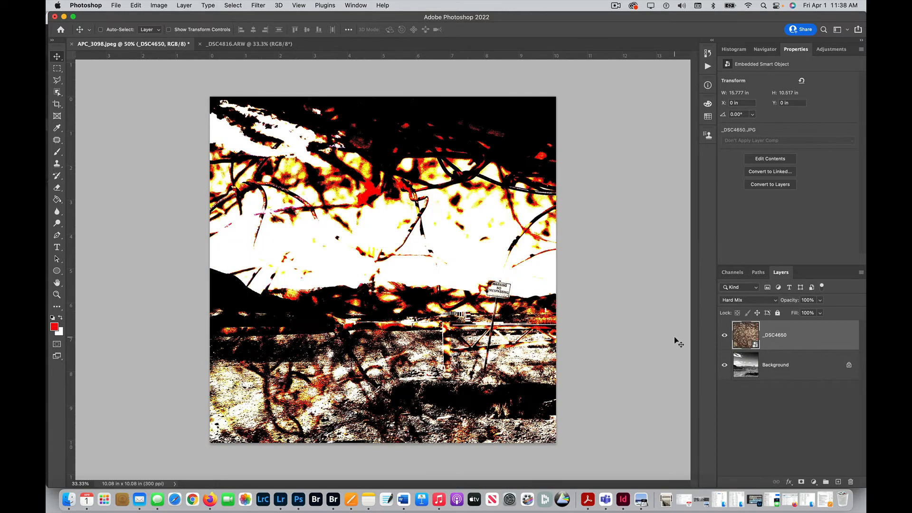
{"action": "key", "text": "shift+equal"}
{"action": "key", "text": "shift+equal"}
{"action": "key", "text": "shift+equal"}
{"action": "key", "text": "shift+equal"}
{"action": "key", "text": "shift+equal"}
{"action": "key", "text": "shift+equal"}
{"action": "key", "text": "shift+equal"}
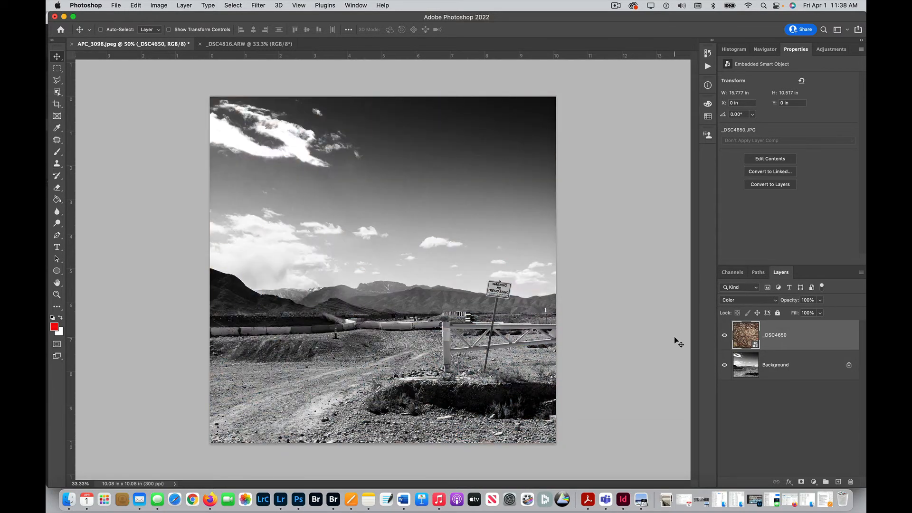
{"action": "key", "text": "shift+equal"}
{"action": "key", "text": "shift+equal"}
{"action": "key", "text": "shift+equal"}
{"action": "key", "text": "shift+equal"}
{"action": "key", "text": "shift+equal"}
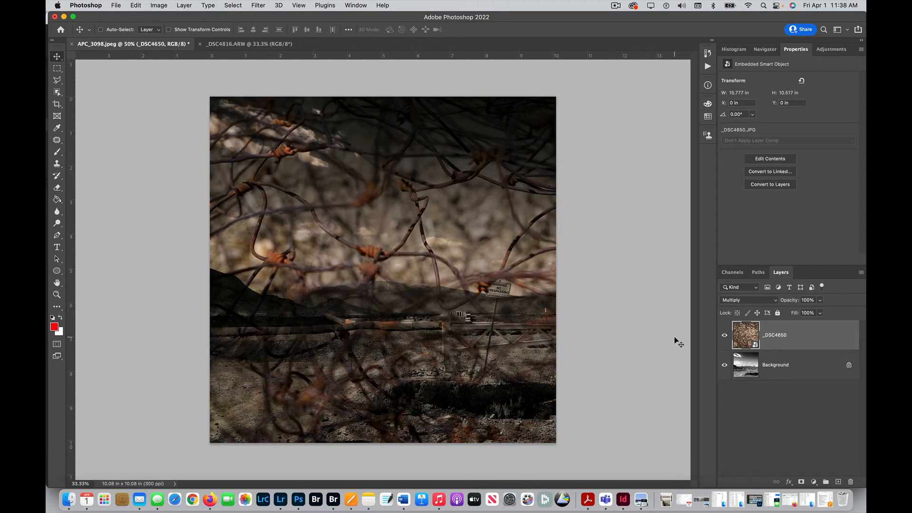
{"action": "key", "text": "shift+equal"}
{"action": "key", "text": "shift+equal"}
{"action": "key", "text": "shift+equal"}
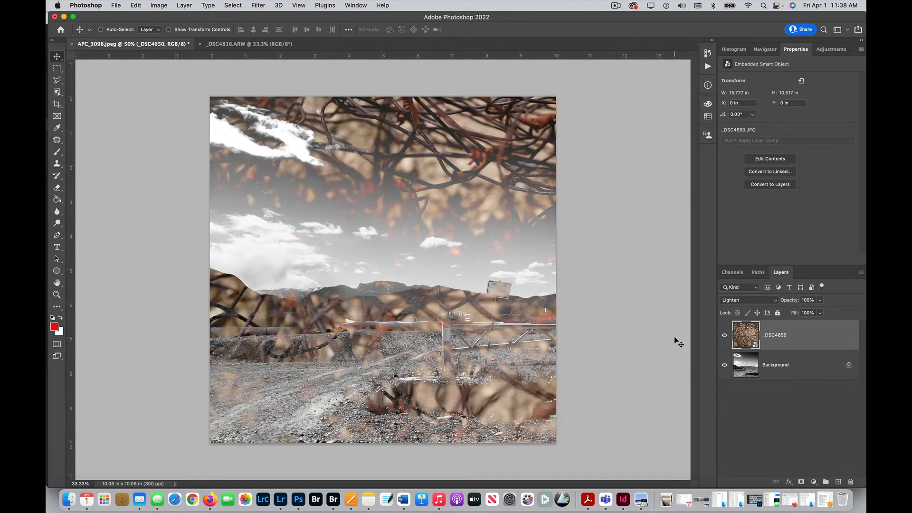
{"action": "key", "text": "shift+minus"}
{"action": "key", "text": "shift+equal"}
{"action": "key", "text": "shift+equal"}
{"action": "key", "text": "shift+equal"}
{"action": "key", "text": "shift+equal"}
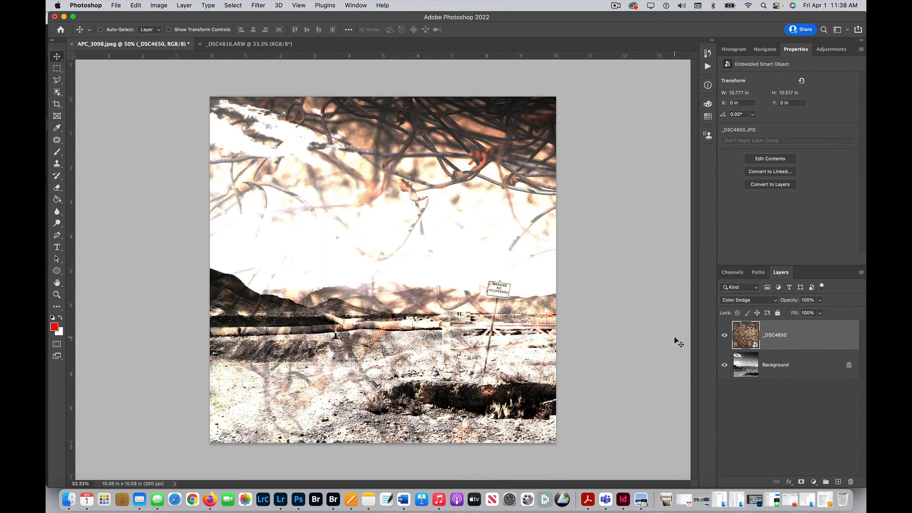
{"action": "key", "text": "shift+equal"}
{"action": "key", "text": "shift+equal"}
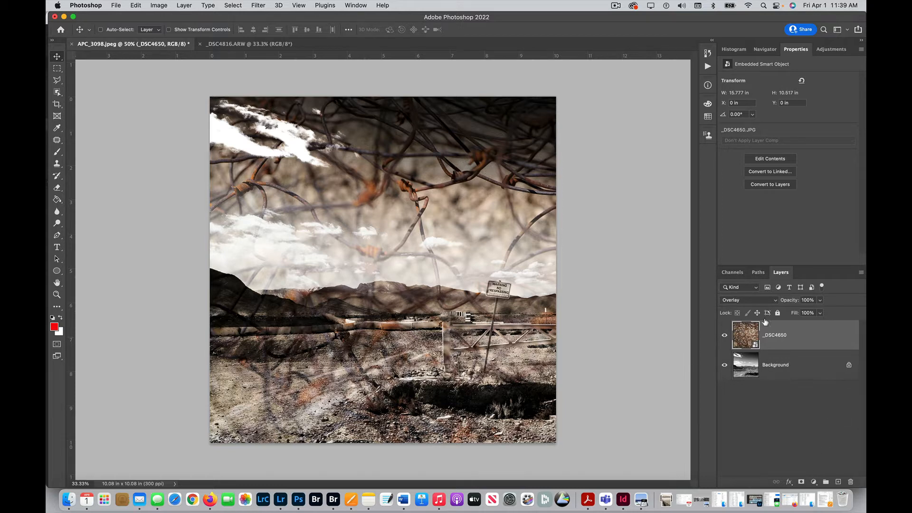
- Add a layer mask to the _DSC4650 layer and set up a soft brush of 252 px
{"action": "left_click", "coordinate": [801, 482]}
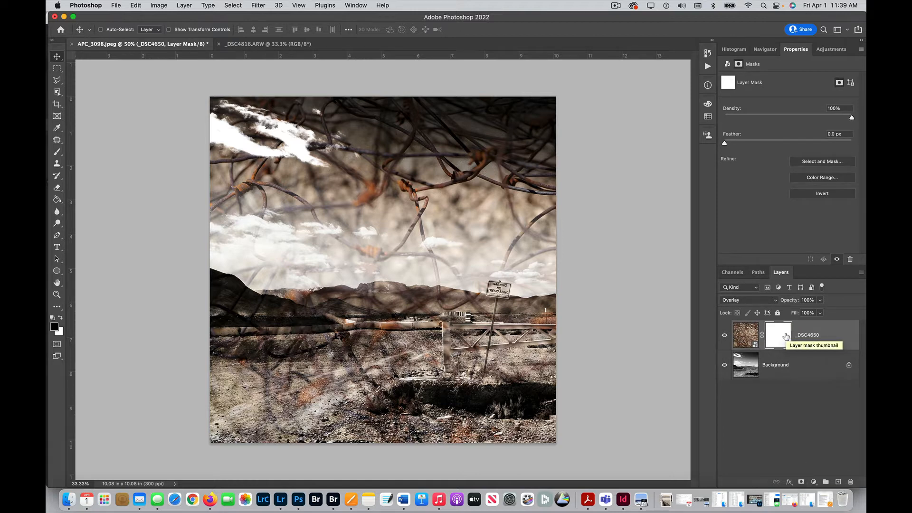
{"action": "left_click", "coordinate": [57, 152]}
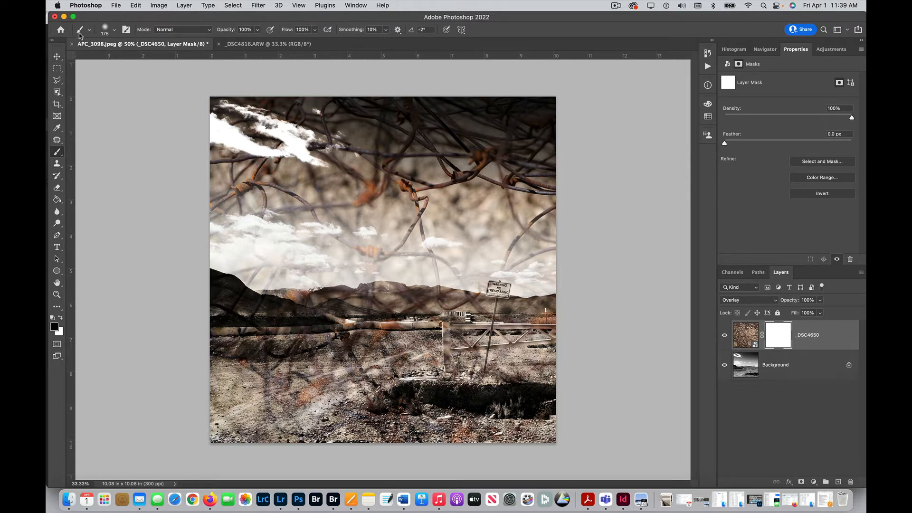
{"action": "left_click", "coordinate": [104, 30]}
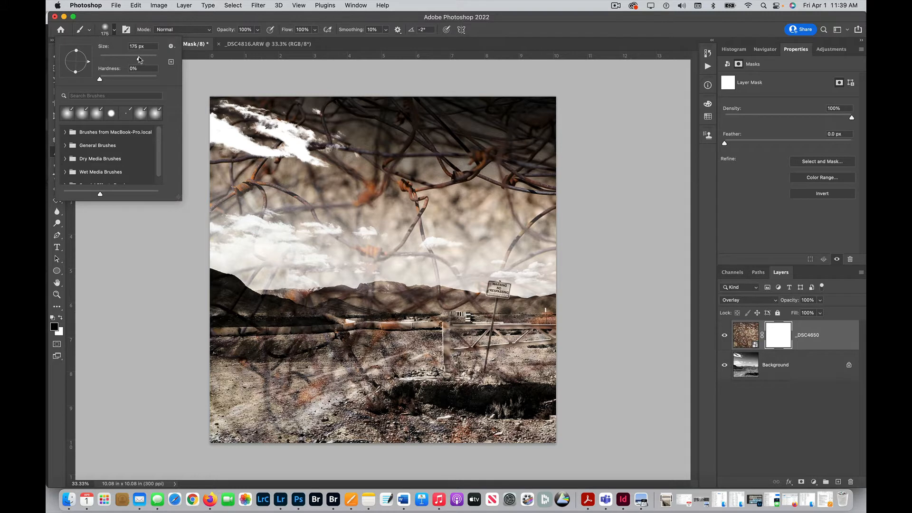
{"action": "left_click_drag", "start_coordinate": [139, 59], "coordinate": [144, 59]}
{"action": "key", "text": "Return"}
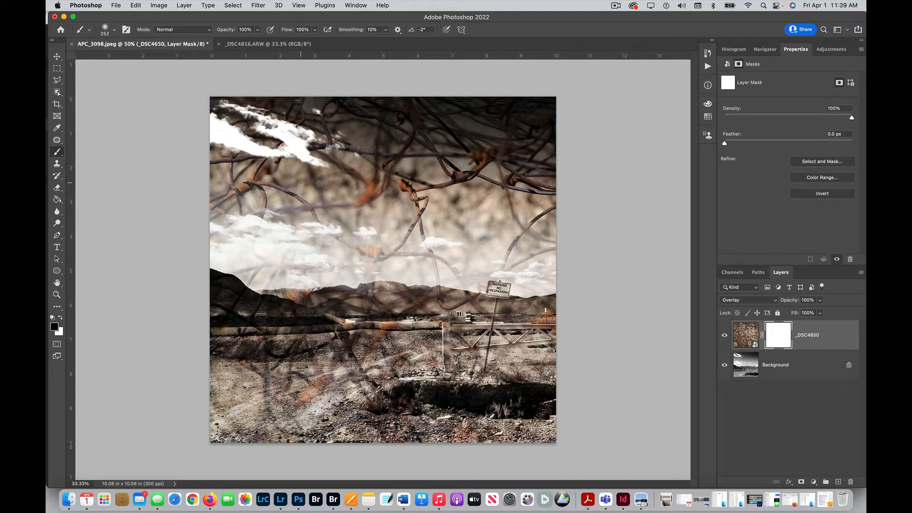
- Try masking the wire texture out of the whole foreground with a 1100 px black brush, and undo the painting
{"action": "key", "text": "space"}
{"action": "key", "text": "bracketright"}
{"action": "key", "text": "bracketright"}
{"action": "key", "text": "bracketright"}
{"action": "left_click_drag", "start_coordinate": [389, 343], "coordinate": [432, 385]}
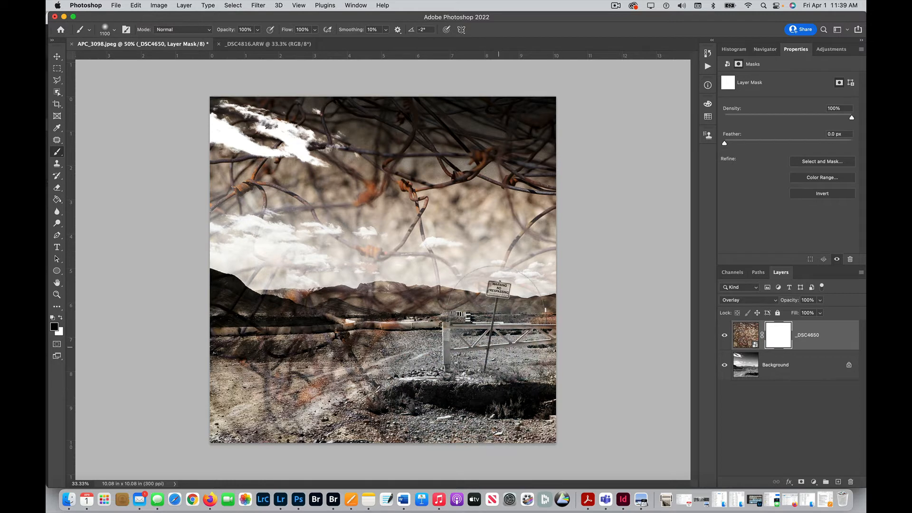
{"action": "mouse_move", "coordinate": [422, 347]}
{"action": "left_mouse_down"}
{"action": "mouse_move", "coordinate": [394, 339]}
{"action": "mouse_move", "coordinate": [250, 364]}
{"action": "mouse_move", "coordinate": [245, 382]}
{"action": "mouse_move", "coordinate": [475, 414]}
{"action": "mouse_move", "coordinate": [509, 402]}
{"action": "mouse_move", "coordinate": [336, 391]}
{"action": "left_mouse_up"}
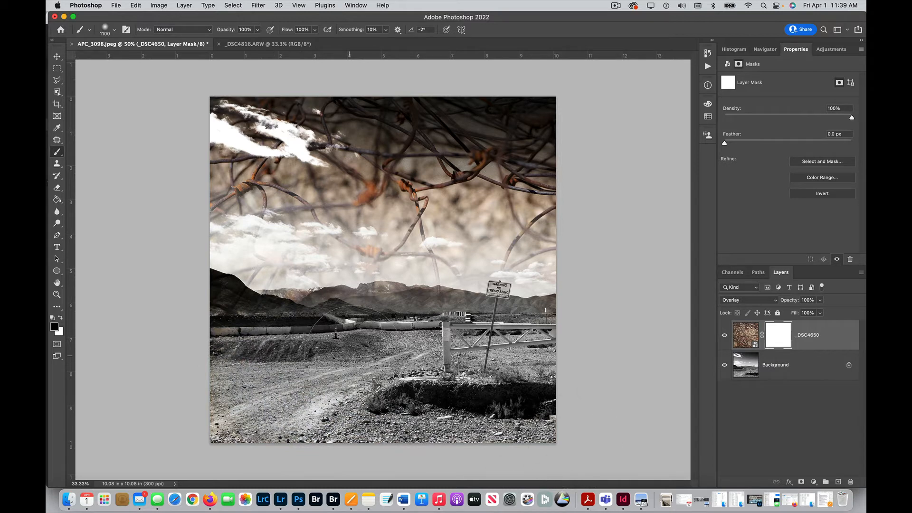
{"action": "left_click_drag", "start_coordinate": [384, 336], "coordinate": [544, 370]}
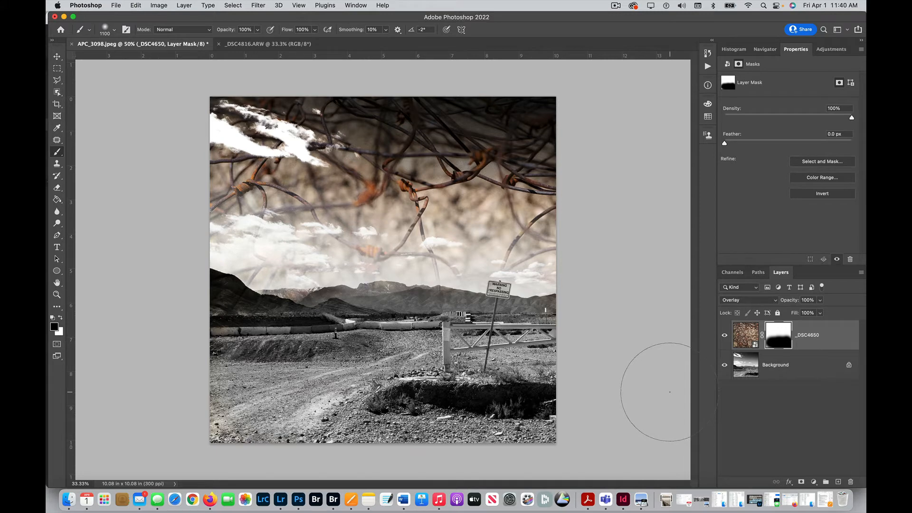
{"action": "key", "text": "super+z"}
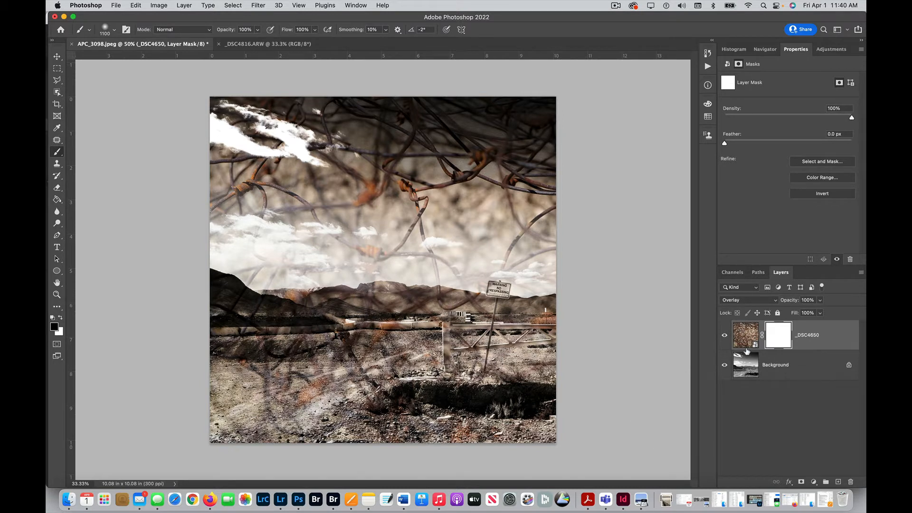
- Paint black on the wire layer's mask with a 200 px brush over the warning sign and nearby clouds
{"action": "key", "text": "bracketleft"}
{"action": "key", "text": "bracketleft"}
{"action": "key", "text": "bracketleft"}
{"action": "left_click", "coordinate": [494, 287]}
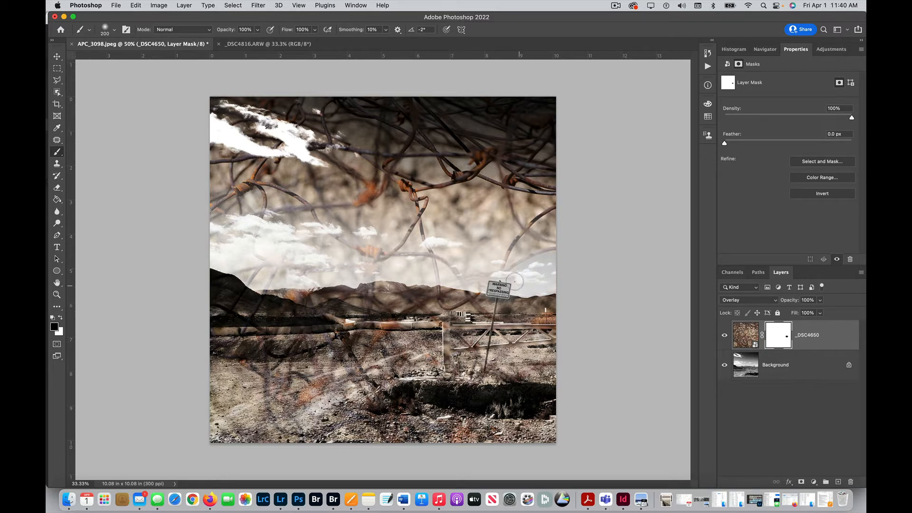
{"action": "left_click_drag", "start_coordinate": [534, 271], "coordinate": [552, 269]}
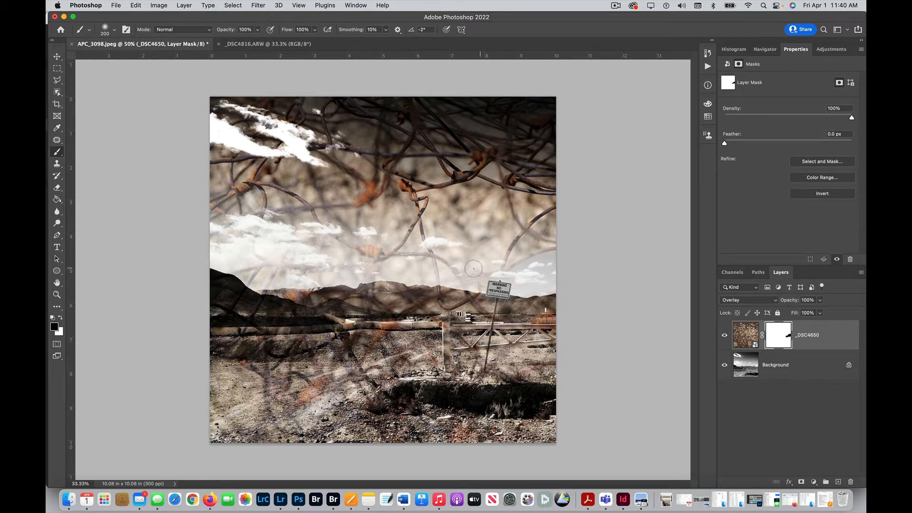
{"action": "left_click", "coordinate": [395, 266]}
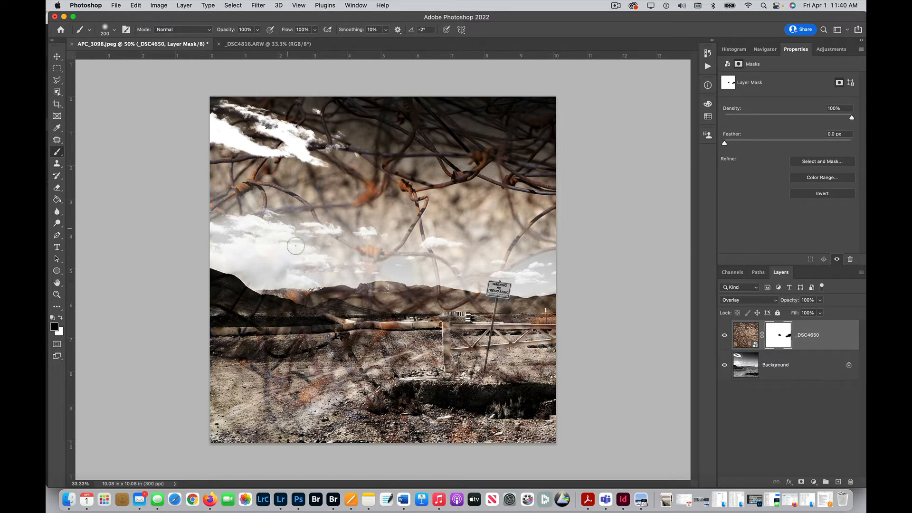
- Switch to white and paint the wire layer's mask back to fully white with an 800 px brush
{"action": "key", "text": "x"}
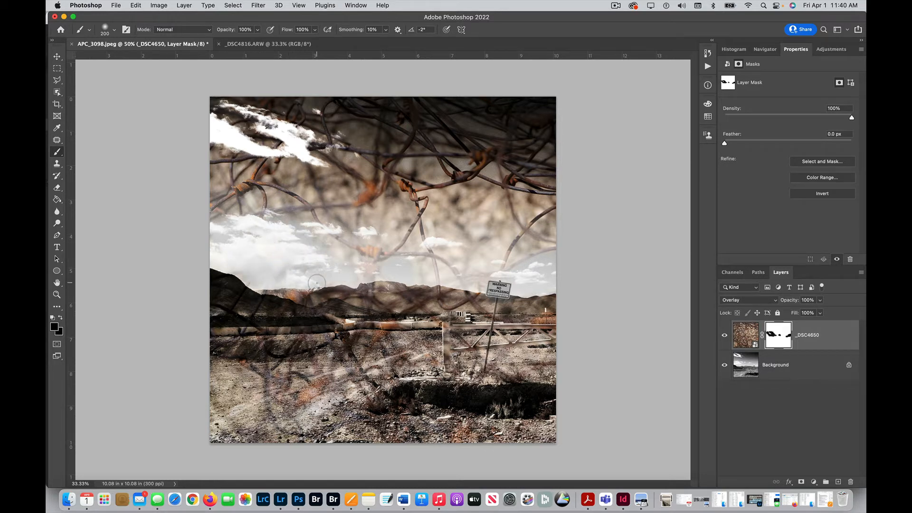
{"action": "key", "text": "bracketright"}
{"action": "key", "text": "bracketright"}
{"action": "key", "text": "bracketright"}
{"action": "key", "text": "bracketright"}
{"action": "key", "text": "bracketright"}
{"action": "key", "text": "bracketright"}
{"action": "key", "text": "bracketright"}
{"action": "key", "text": "bracketright"}
{"action": "key", "text": "bracketright"}
{"action": "key", "text": "bracketright"}
{"action": "key", "text": "bracketright"}
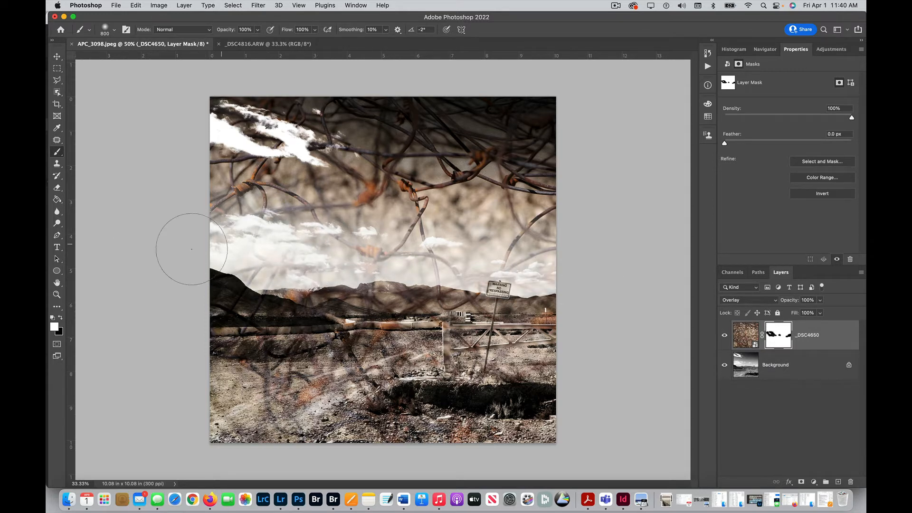
- Add a Black & White adjustment layer above the _DSC4650 layer
{"action": "left_click", "coordinate": [815, 337]}
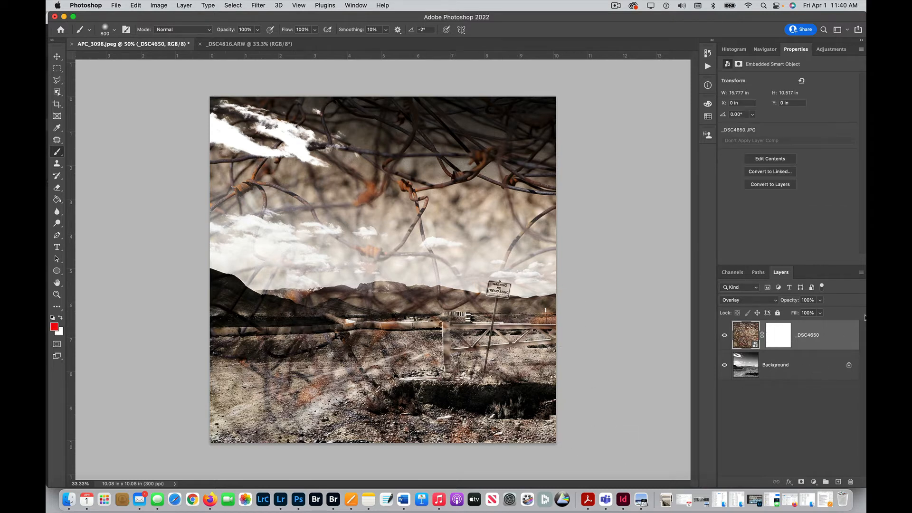
{"action": "left_click", "coordinate": [830, 50]}
{"action": "left_click", "coordinate": [760, 83]}
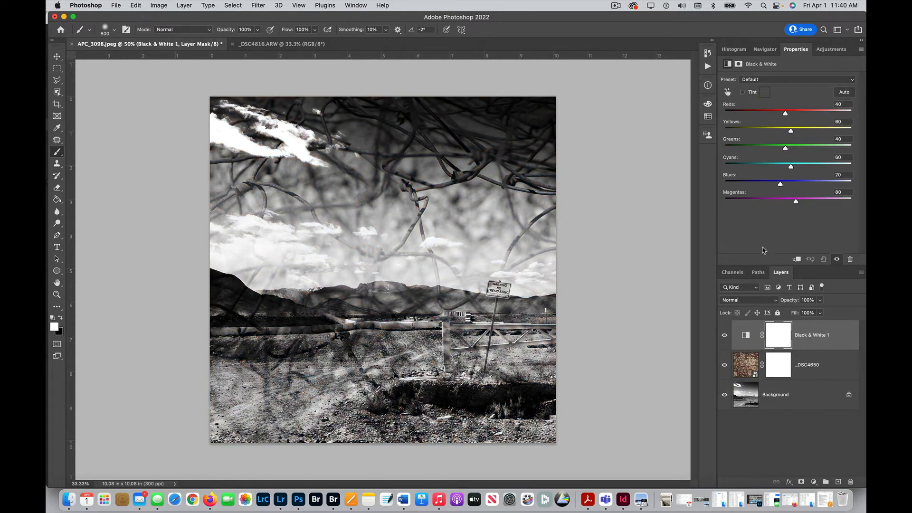
- Enable the Black & White tint and set its color to an orange-brown with RGB 165, 96, 6
{"action": "left_click", "coordinate": [746, 93]}
{"action": "left_click", "coordinate": [764, 94]}
{"action": "left_click_drag", "start_coordinate": [386, 90], "coordinate": [762, 58]}
{"action": "mouse_move", "coordinate": [702, 114]}
{"action": "left_mouse_down"}
{"action": "mouse_move", "coordinate": [686, 150]}
{"action": "mouse_move", "coordinate": [689, 177]}
{"action": "left_mouse_up"}
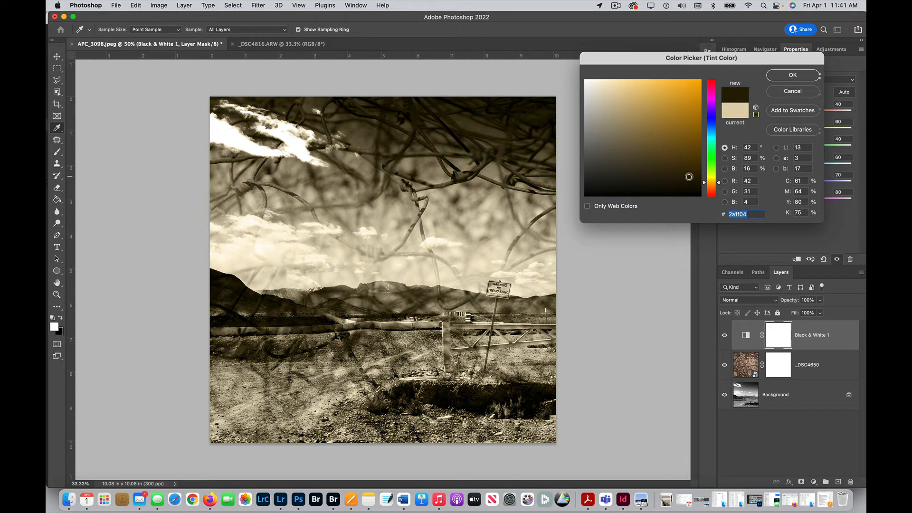
{"action": "left_click", "coordinate": [697, 148]}
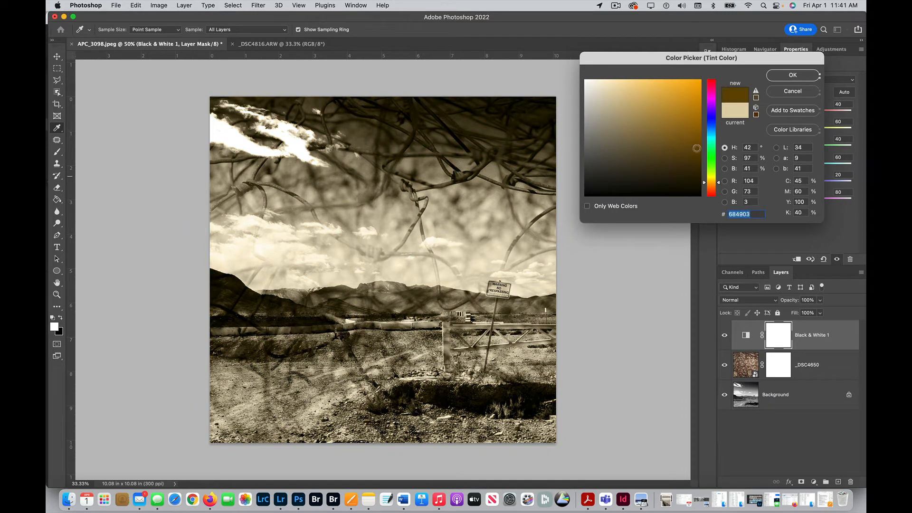
{"action": "mouse_move", "coordinate": [718, 182]}
{"action": "left_mouse_down"}
{"action": "mouse_move", "coordinate": [720, 173]}
{"action": "mouse_move", "coordinate": [719, 187]}
{"action": "left_mouse_up"}
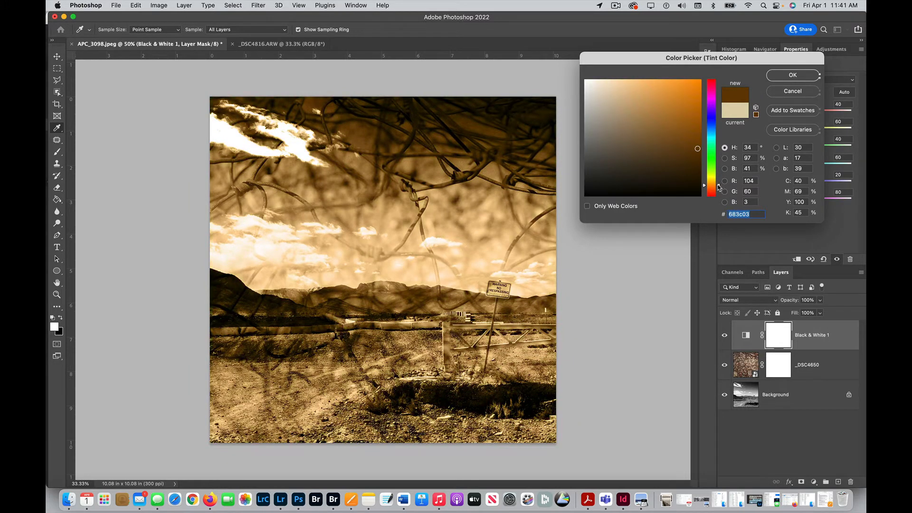
{"action": "left_click", "coordinate": [692, 125]}
{"action": "left_click", "coordinate": [697, 121]}
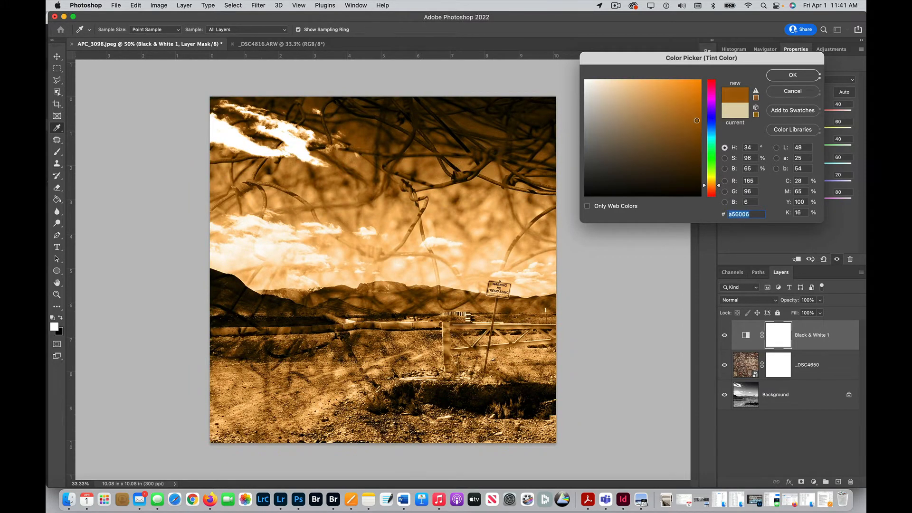
{"action": "left_click", "coordinate": [777, 73]}
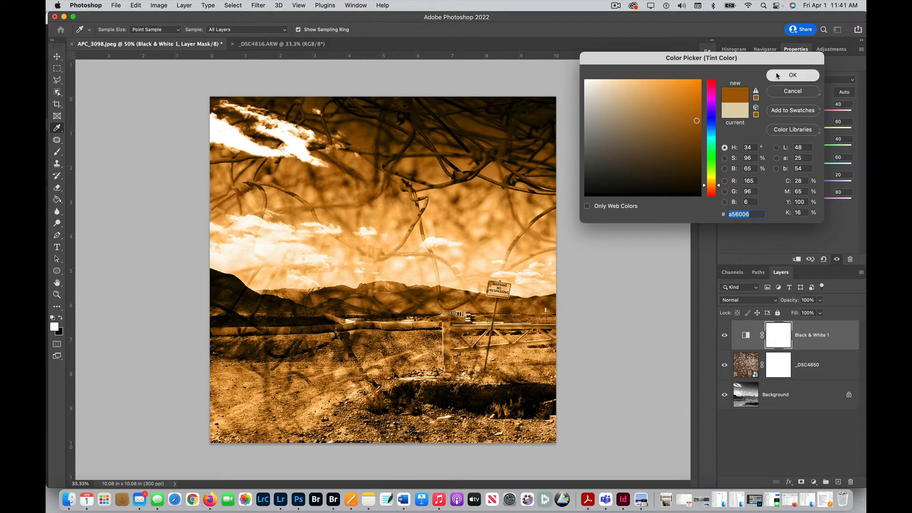
- Lower the opacity of the Black & White 1 layer and select the mask of the _DSC4650 layer
{"action": "left_click", "coordinate": [813, 340]}
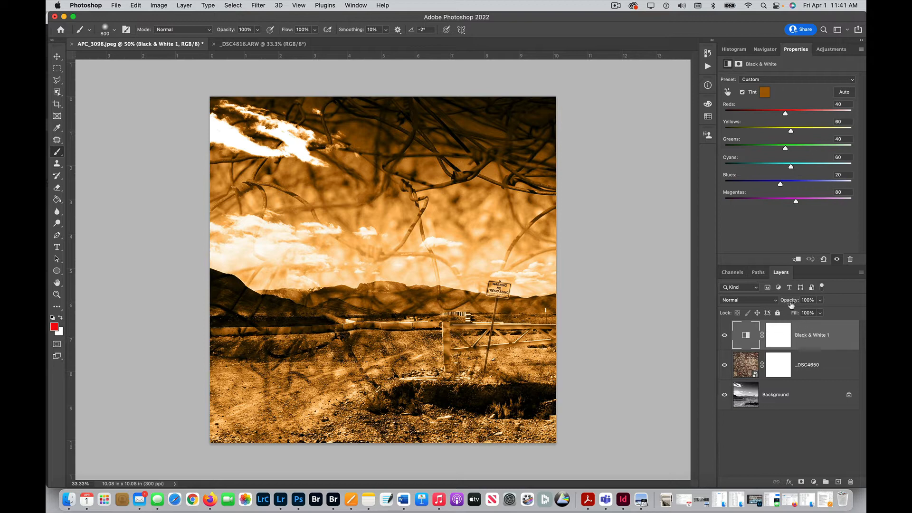
{"action": "mouse_move", "coordinate": [790, 302]}
{"action": "left_mouse_down"}
{"action": "mouse_move", "coordinate": [775, 302]}
{"action": "mouse_move", "coordinate": [794, 305]}
{"action": "left_mouse_up"}
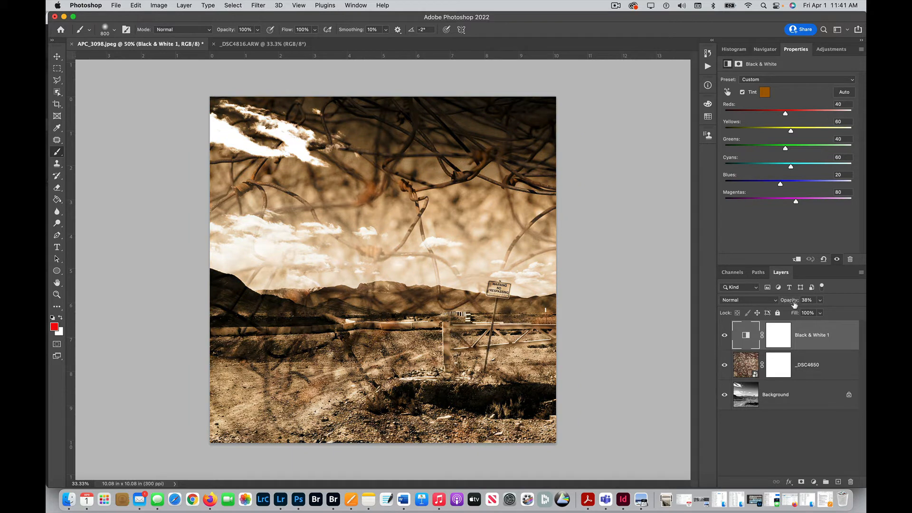
{"action": "left_click", "coordinate": [778, 366]}
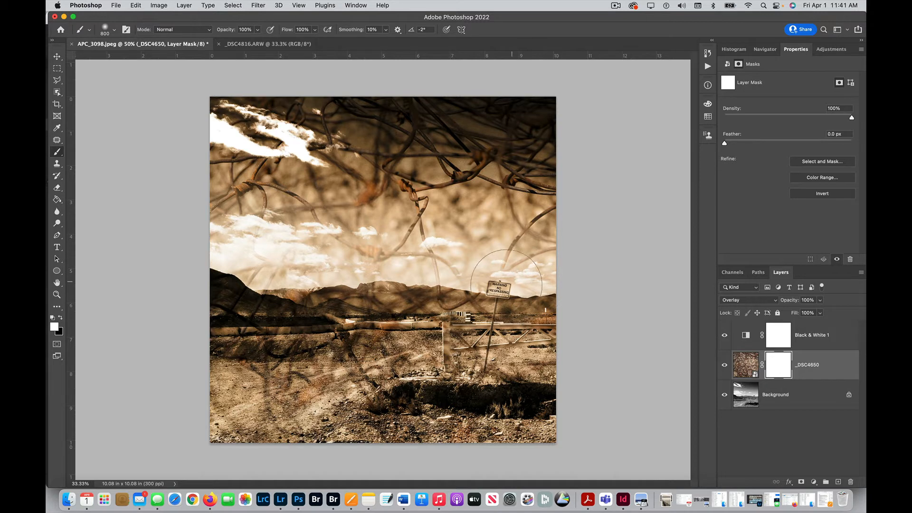
- Paint black with a 400 px brush on the _DSC4650 mask over the warning sign, gate and mountains around them
{"action": "key", "text": "bracketleft"}
{"action": "key", "text": "bracketleft"}
{"action": "key", "text": "bracketleft"}
{"action": "key", "text": "bracketleft"}
{"action": "key", "text": "bracketleft"}
{"action": "key", "text": "x"}
{"action": "key", "text": "super+1"}
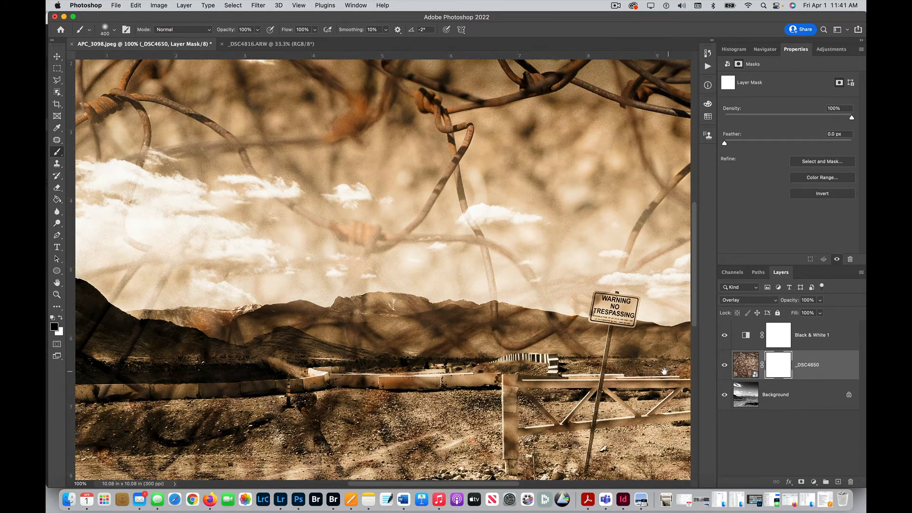
{"action": "left_click_drag", "start_coordinate": [663, 371], "coordinate": [391, 305]}
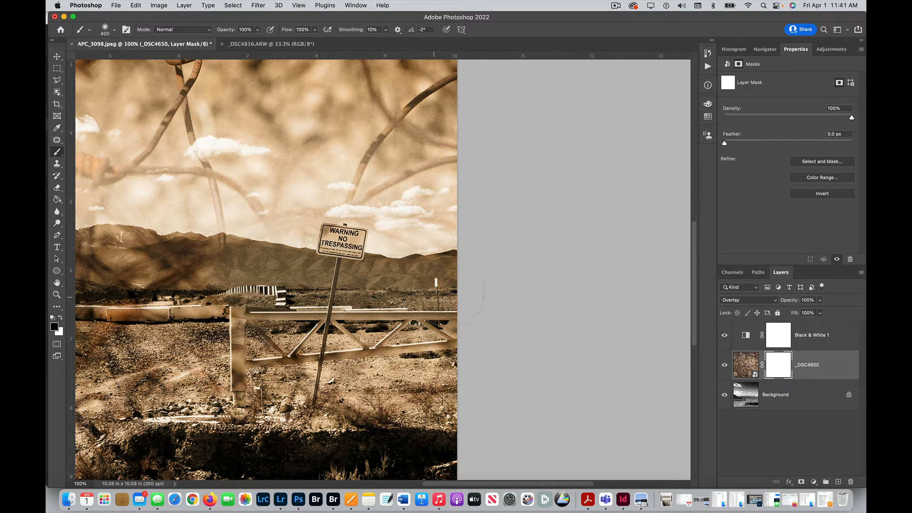
{"action": "left_click_drag", "start_coordinate": [455, 286], "coordinate": [458, 286]}
{"action": "left_click_drag", "start_coordinate": [328, 255], "coordinate": [379, 255]}
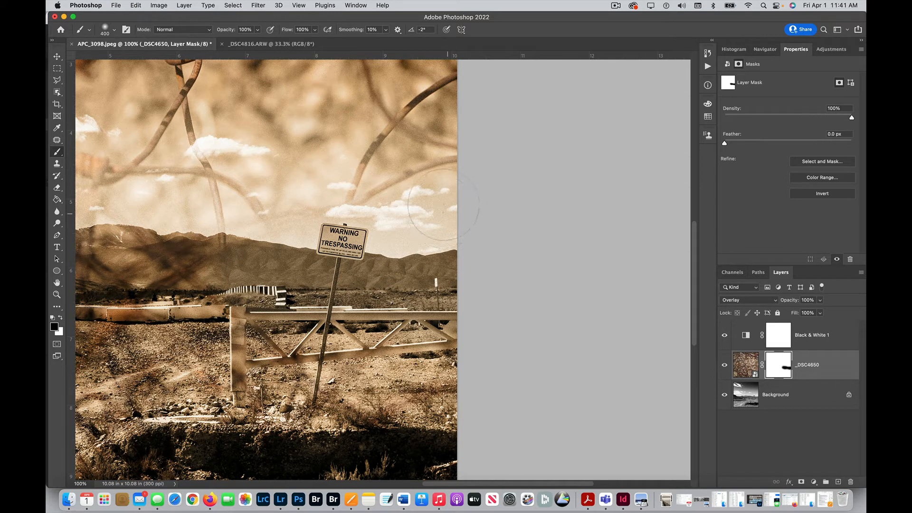
{"action": "left_click_drag", "start_coordinate": [405, 222], "coordinate": [364, 239]}
- Set the brush to 90 px with a harder edge and try a dab on the mask beside the warning sign, undoing it
{"action": "key", "text": "bracketleft"}
{"action": "key", "text": "bracketleft"}
{"action": "key", "text": "bracketleft"}
{"action": "key", "text": "bracketleft"}
{"action": "key", "text": "bracketleft"}
{"action": "key", "text": "bracketleft"}
{"action": "key", "text": "bracketleft"}
{"action": "key", "text": "bracketleft"}
{"action": "key", "text": "bracketleft"}
{"action": "key", "text": "x"}
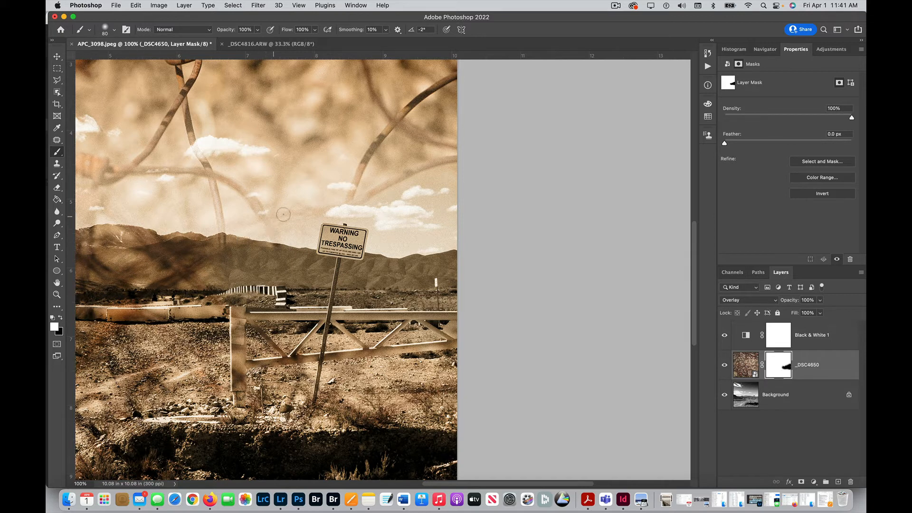
{"action": "key", "text": "x"}
{"action": "left_click", "coordinate": [106, 28]}
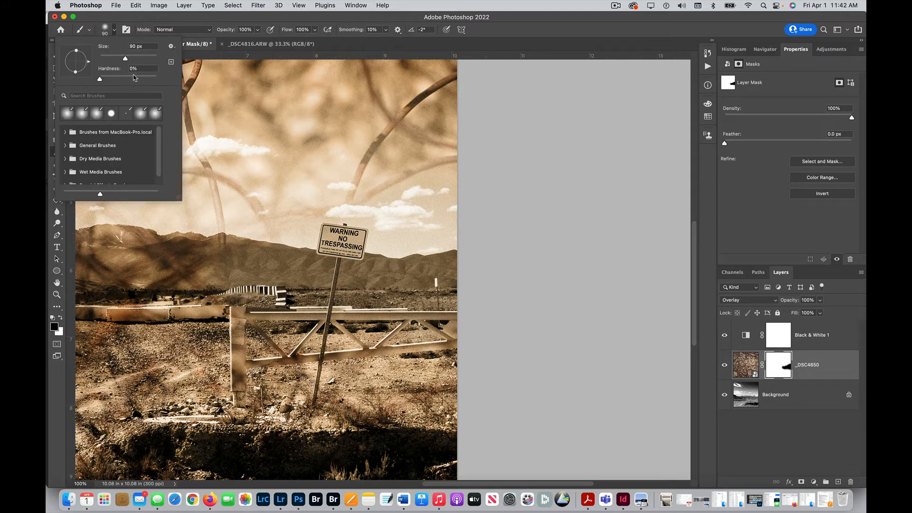
{"action": "left_click", "coordinate": [138, 79]}
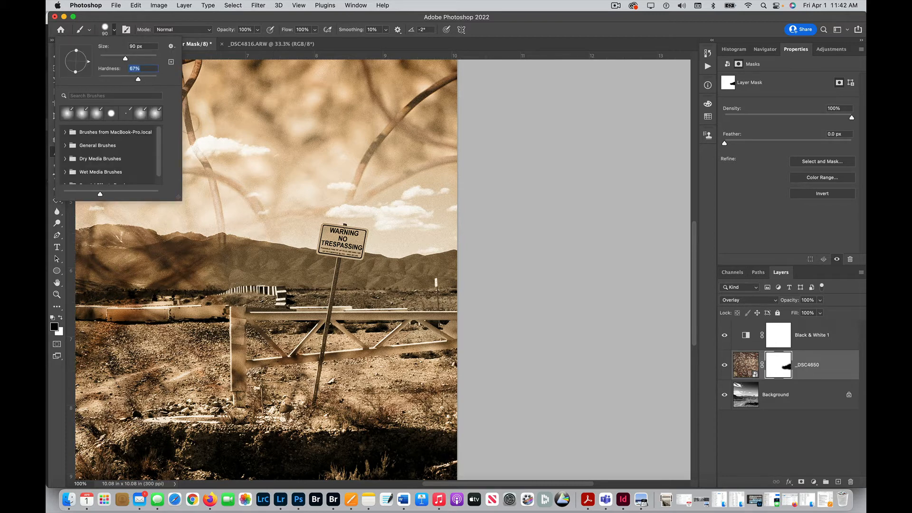
{"action": "left_click", "coordinate": [278, 233]}
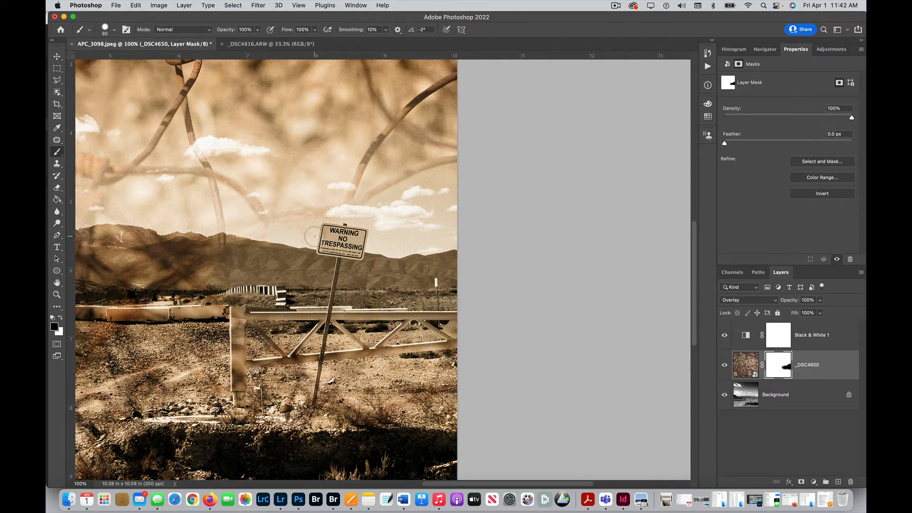
{"action": "key", "text": "super+z"}
- Paint the mask at 50% opacity with a 250 px brush to fade the wire texture over the ground and the hills near the gate
{"action": "key", "text": "x"}
{"action": "key", "text": "super+minus"}
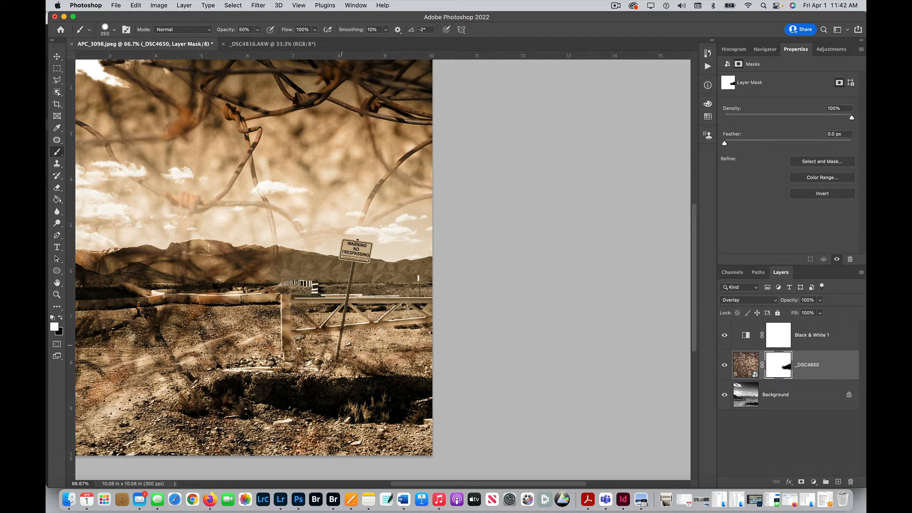
{"action": "key", "text": "x"}
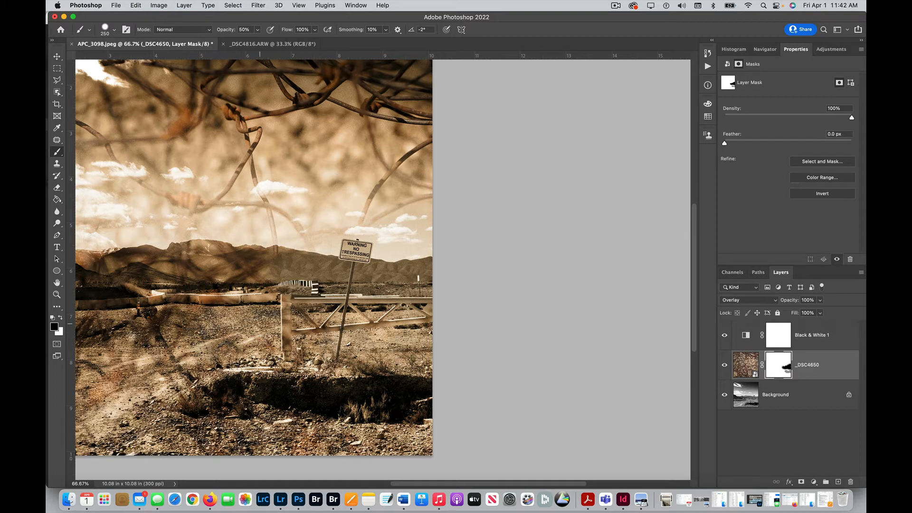
{"action": "scroll", "coordinate": [333, 399], "scroll_direction": "left", "scroll_amount": 5}
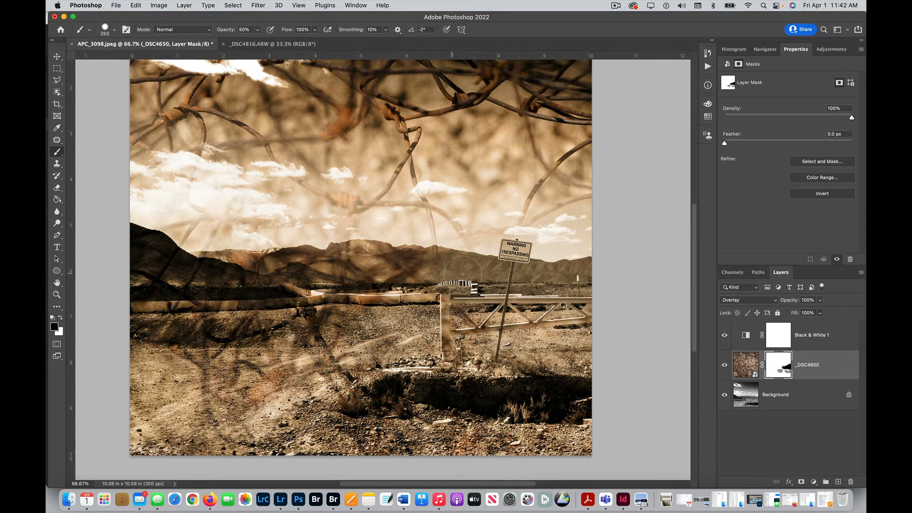
{"action": "key", "text": "x"}
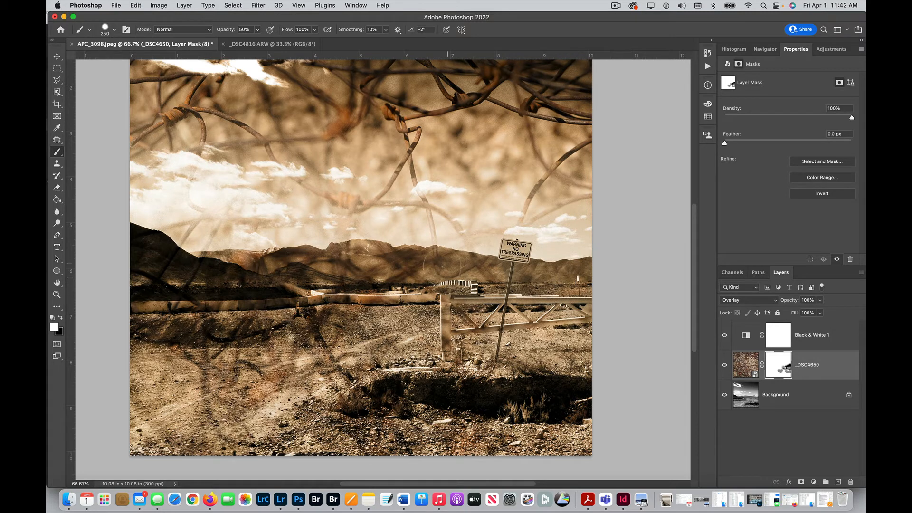
- Paint black at 100% opacity with a 250 px brush on the mask over the bright clouds above the dark left hill
{"action": "key", "text": "x"}
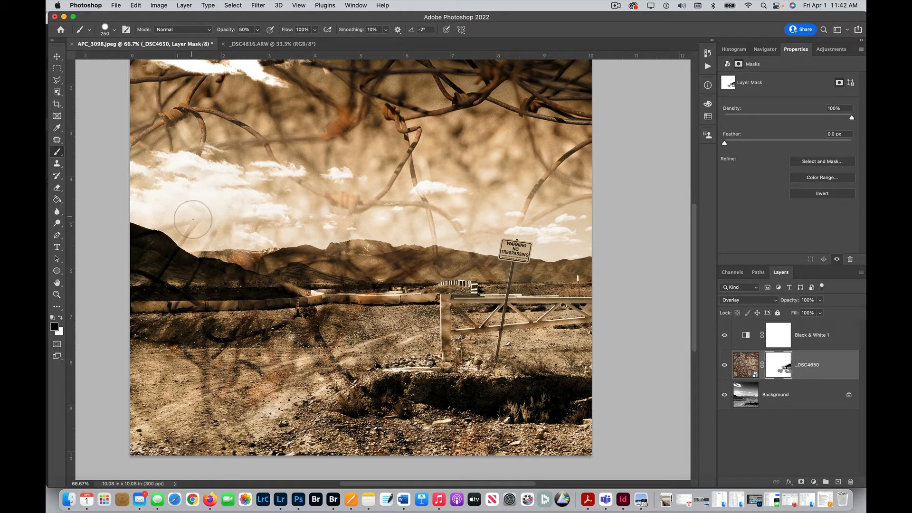
{"action": "mouse_move", "coordinate": [193, 220]}
{"action": "left_mouse_down"}
{"action": "mouse_move", "coordinate": [194, 228]}
{"action": "mouse_move", "coordinate": [179, 213]}
{"action": "left_mouse_up"}
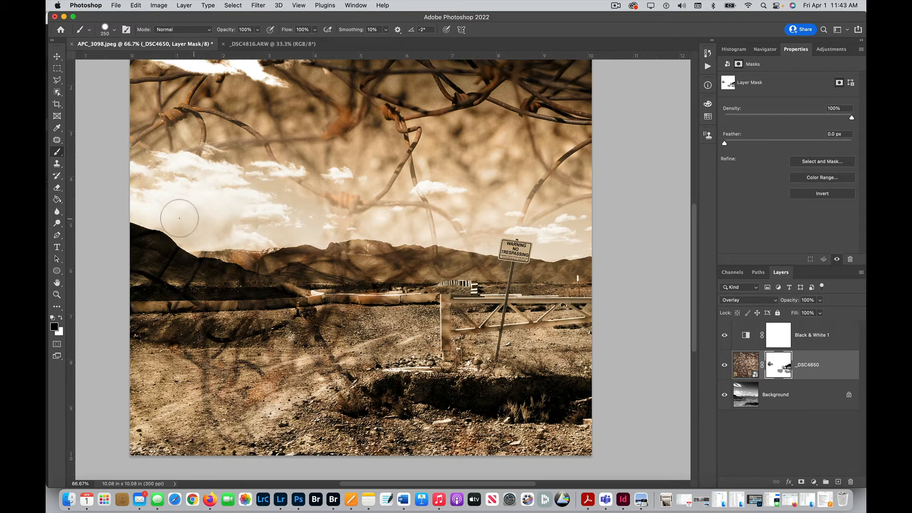
{"action": "mouse_move", "coordinate": [145, 193]}
{"action": "left_mouse_down"}
{"action": "mouse_move", "coordinate": [162, 180]}
{"action": "mouse_move", "coordinate": [147, 181]}
{"action": "mouse_move", "coordinate": [187, 194]}
{"action": "left_mouse_up"}
- Reduce the brush to 90 px and mask the wire texture out of the sky along the mountain ridge
{"action": "key", "text": "bracketleft"}
{"action": "key", "text": "bracketleft"}
{"action": "key", "text": "bracketleft"}
{"action": "key", "text": "bracketleft"}
{"action": "key", "text": "bracketleft"}
{"action": "key", "text": "bracketleft"}
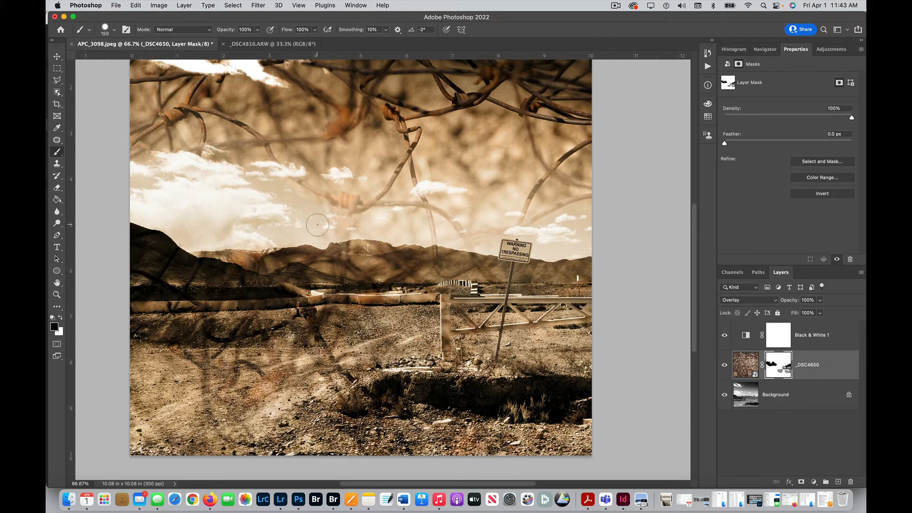
{"action": "key", "text": "super+equal"}
{"action": "key", "text": "super+equal"}
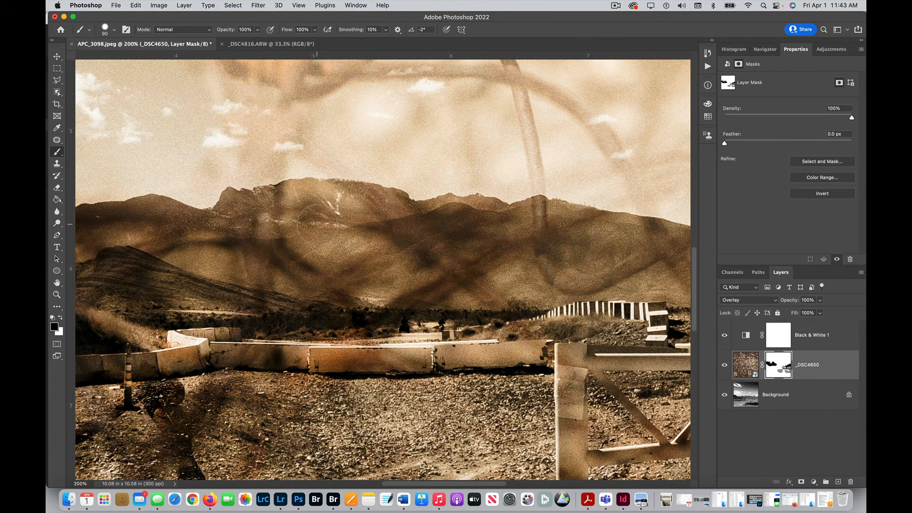
{"action": "left_click_drag", "start_coordinate": [284, 174], "coordinate": [350, 370]}
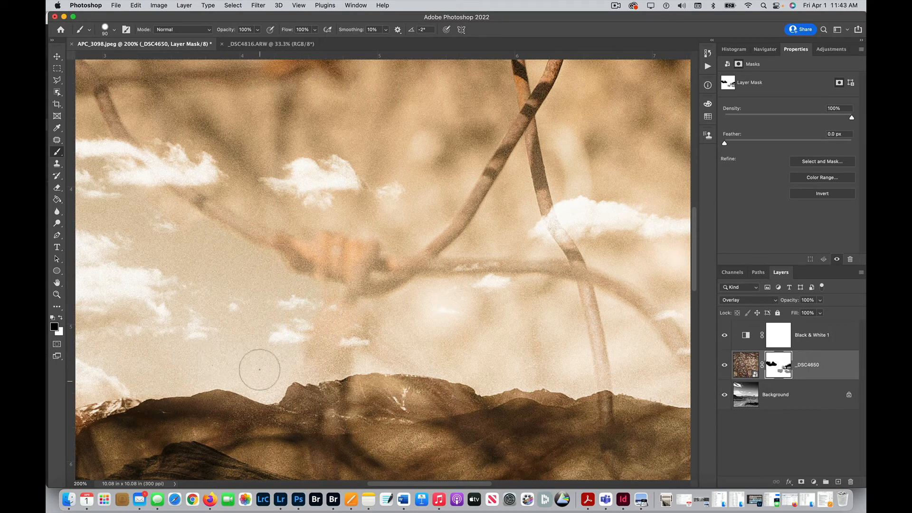
{"action": "mouse_move", "coordinate": [250, 343]}
{"action": "left_mouse_down"}
{"action": "mouse_move", "coordinate": [439, 319]}
{"action": "mouse_move", "coordinate": [428, 321]}
{"action": "left_mouse_up"}
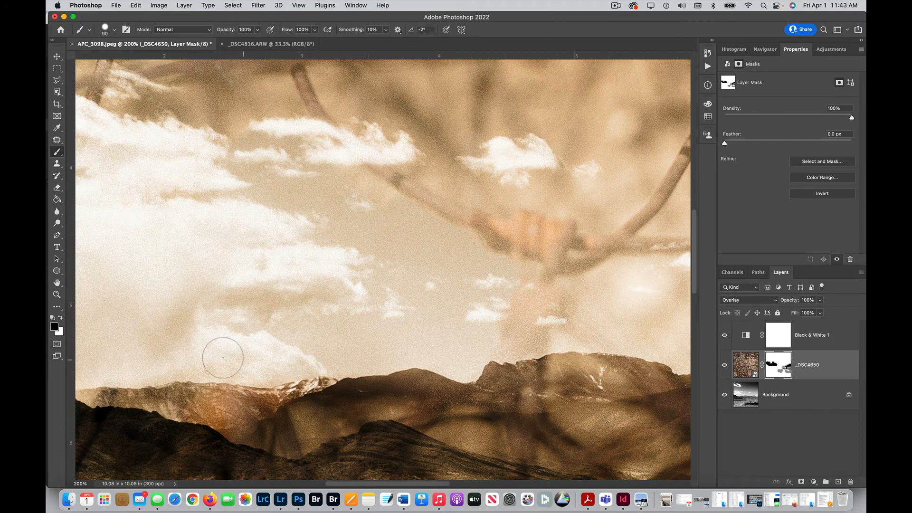
{"action": "scroll", "coordinate": [250, 306], "scroll_direction": "left", "scroll_amount": 5}
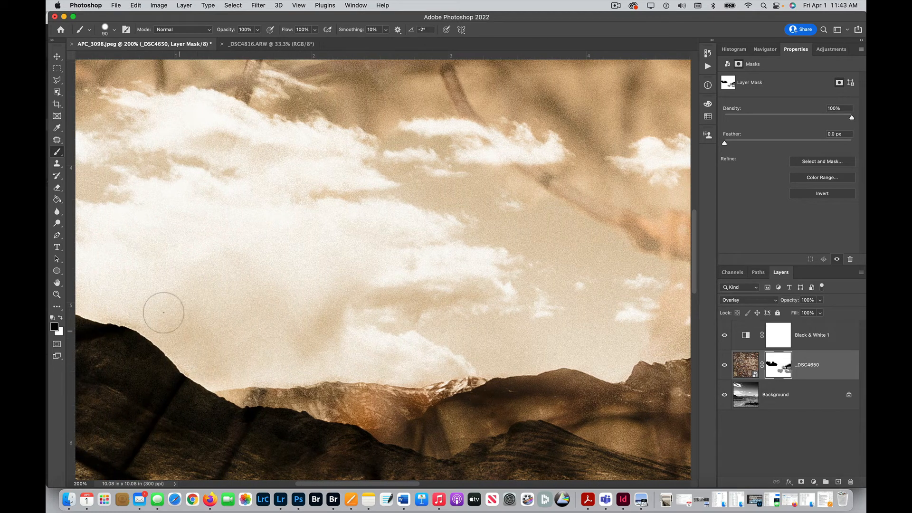
{"action": "scroll", "coordinate": [223, 299], "scroll_direction": "left", "scroll_amount": 6}
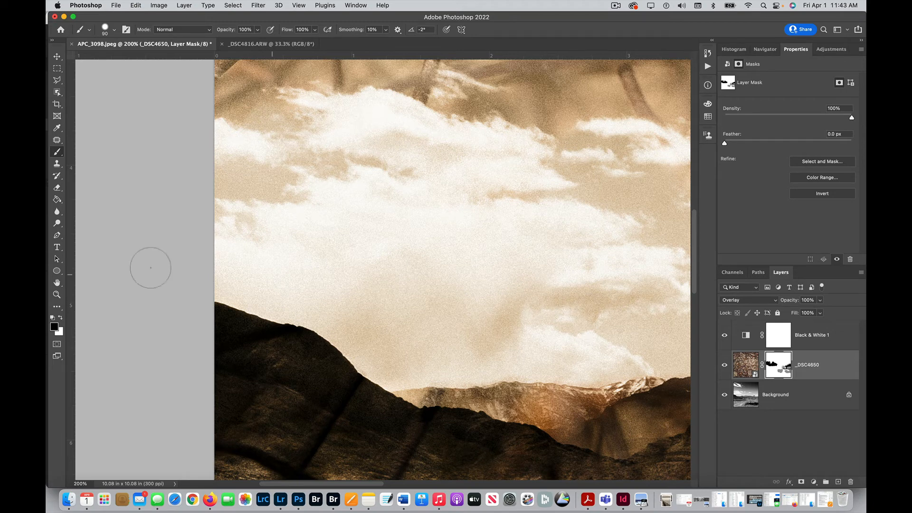
{"action": "double_click", "coordinate": [57, 283]}
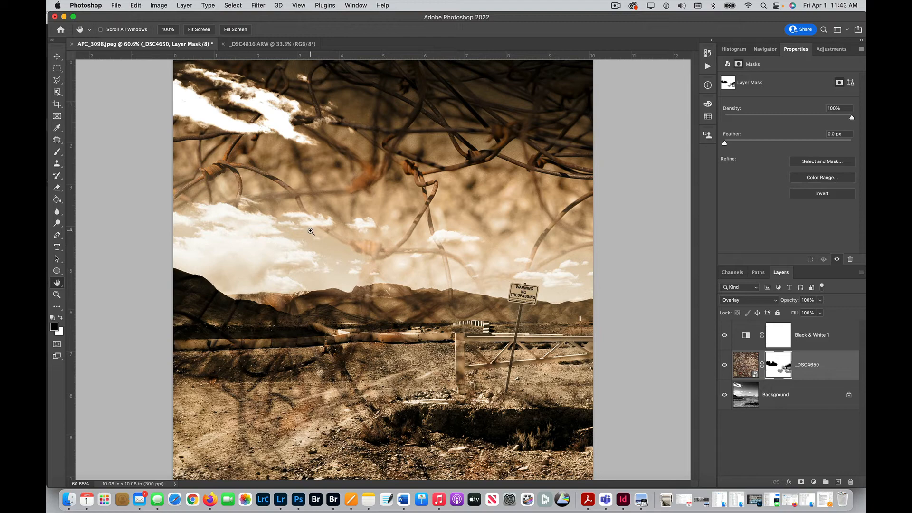
- Try painting out the diagonal wire strand between the clouds with the black 90 px brush, and restore it with white
{"action": "key", "text": "super+plus"}
{"action": "key", "text": "super+plus"}
{"action": "key", "text": "super+plus"}
{"action": "left_click_drag", "start_coordinate": [198, 189], "coordinate": [313, 309]}
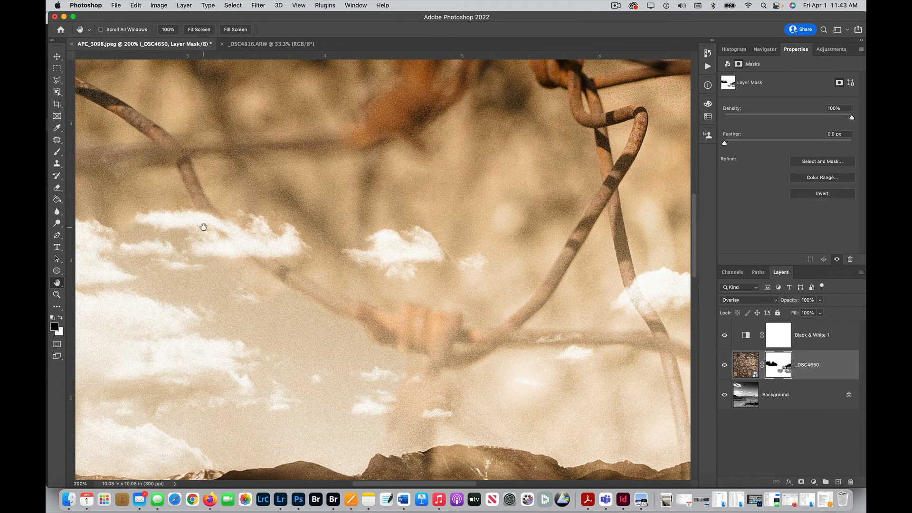
{"action": "key", "text": "b"}
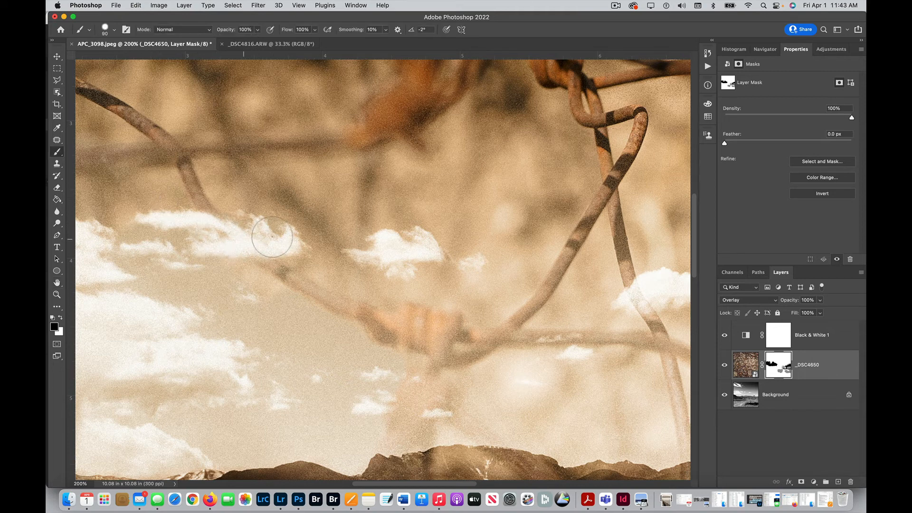
{"action": "mouse_move", "coordinate": [248, 250]}
{"action": "left_mouse_down"}
{"action": "mouse_move", "coordinate": [273, 264]}
{"action": "mouse_move", "coordinate": [297, 266]}
{"action": "mouse_move", "coordinate": [324, 288]}
{"action": "mouse_move", "coordinate": [345, 323]}
{"action": "left_mouse_up"}
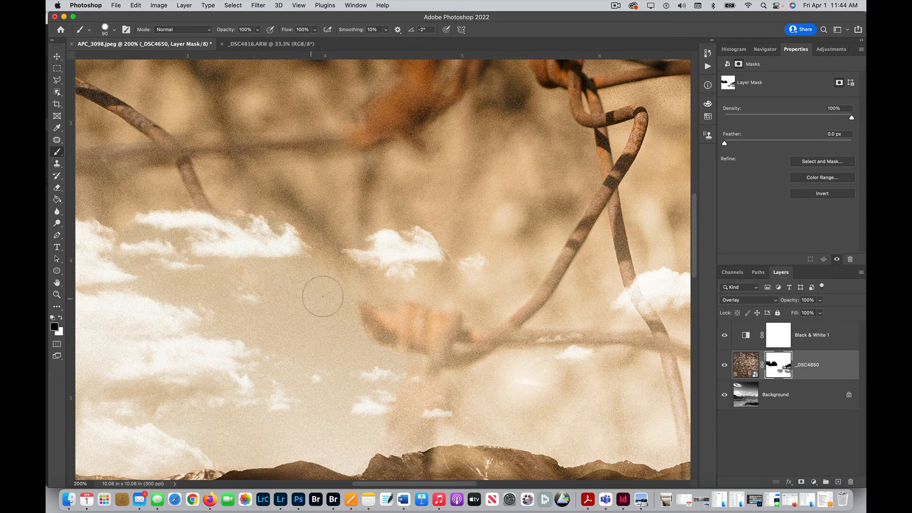
{"action": "key", "text": "x"}
{"action": "mouse_move", "coordinate": [339, 298]}
{"action": "left_mouse_down"}
{"action": "mouse_move", "coordinate": [329, 278]}
{"action": "mouse_move", "coordinate": [251, 267]}
{"action": "mouse_move", "coordinate": [296, 284]}
{"action": "mouse_move", "coordinate": [198, 210]}
{"action": "left_mouse_up"}
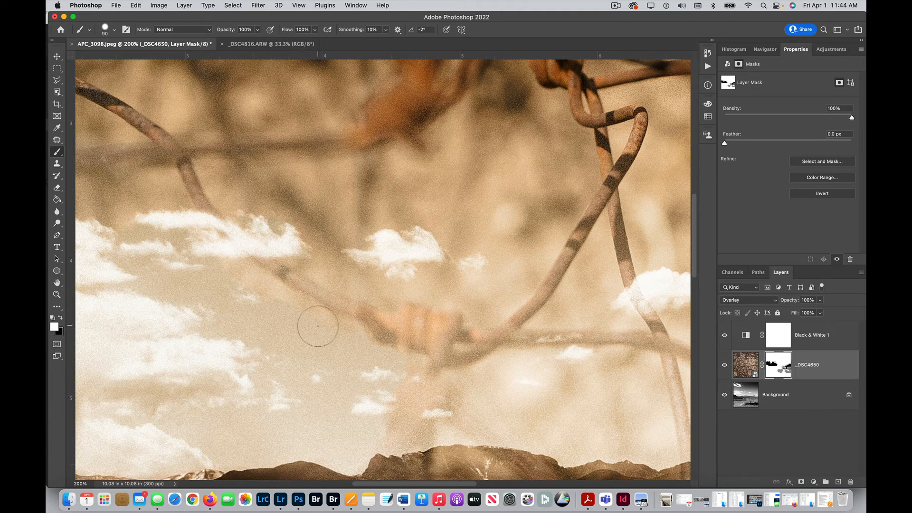
- Touch up the mask around the blurred rusty wire knot in the sky with a black 45 px brush
{"action": "key", "text": "bracketleft"}
{"action": "key", "text": "bracketleft"}
{"action": "key", "text": "bracketleft"}
{"action": "key", "text": "bracketleft"}
{"action": "key", "text": "bracketleft"}
{"action": "key", "text": "x"}
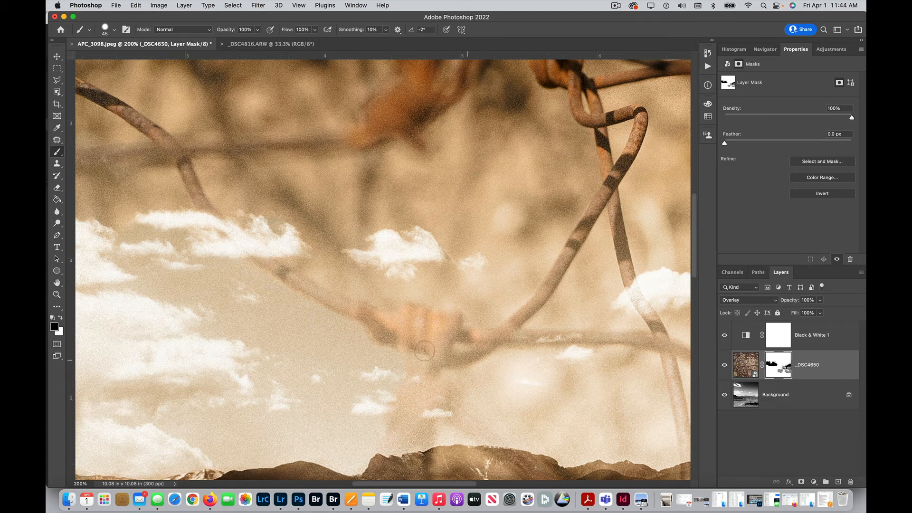
{"action": "left_click", "coordinate": [57, 282]}
{"action": "double_click", "coordinate": [57, 283]}
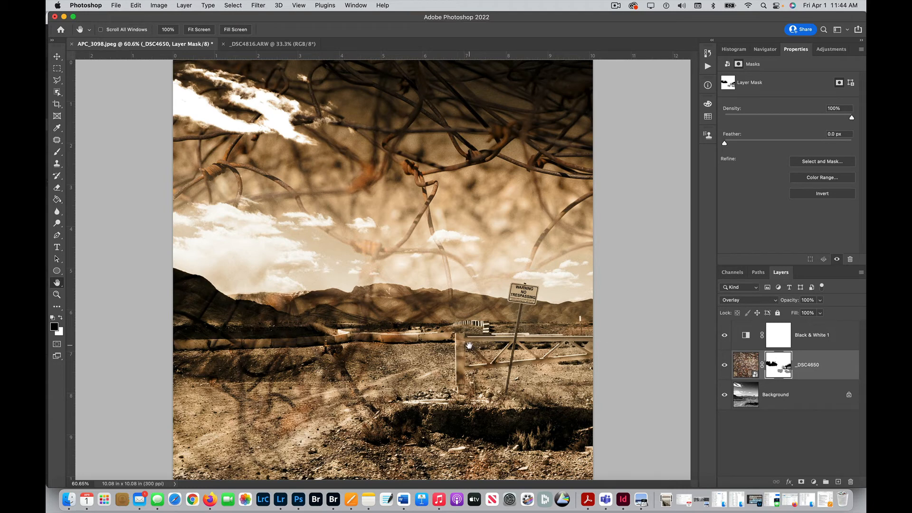
- Try the _DSC4650 layer at 50% opacity and return it to 100%
{"action": "key", "text": "5"}
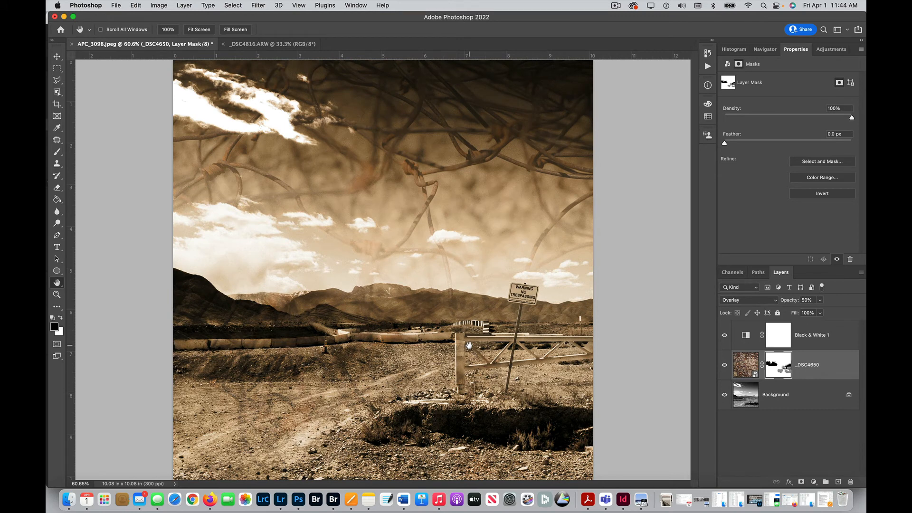
{"action": "key", "text": "0"}
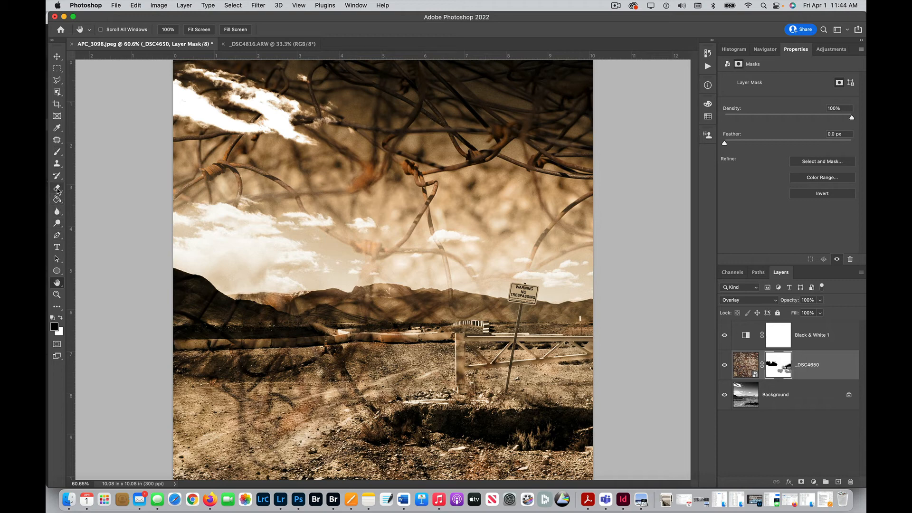
- Paint black with a 300 px brush at 50% opacity on the mask over the left hills, the barrier and the ground
{"action": "left_click", "coordinate": [56, 154]}
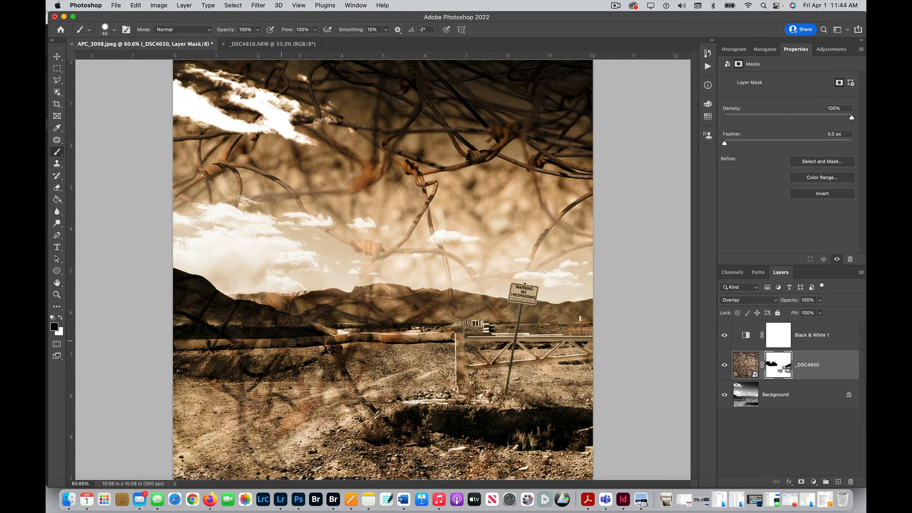
{"action": "key", "text": "bracketright"}
{"action": "key", "text": "bracketright"}
{"action": "key", "text": "bracketright"}
{"action": "key", "text": "bracketright"}
{"action": "key", "text": "bracketright"}
{"action": "key", "text": "bracketright"}
{"action": "key", "text": "bracketright"}
{"action": "key", "text": "bracketright"}
{"action": "key", "text": "bracketright"}
{"action": "key", "text": "bracketright"}
{"action": "key", "text": "5"}
{"action": "mouse_move", "coordinate": [287, 395]}
{"action": "left_mouse_down"}
{"action": "mouse_move", "coordinate": [269, 398]}
{"action": "mouse_move", "coordinate": [237, 378]}
{"action": "mouse_move", "coordinate": [346, 371]}
{"action": "mouse_move", "coordinate": [387, 442]}
{"action": "mouse_move", "coordinate": [386, 390]}
{"action": "left_mouse_up"}
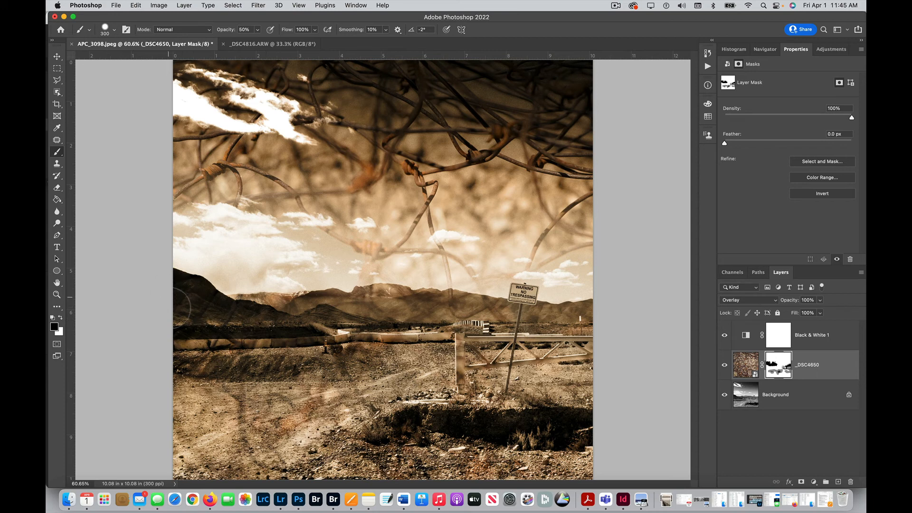
{"action": "mouse_move", "coordinate": [170, 308]}
{"action": "left_mouse_down"}
{"action": "mouse_move", "coordinate": [168, 350]}
{"action": "mouse_move", "coordinate": [290, 350]}
{"action": "left_mouse_up"}
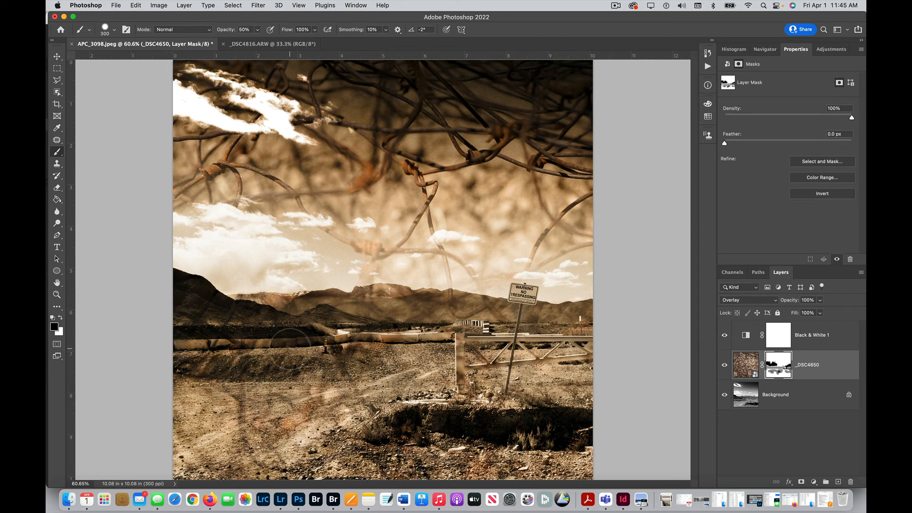
- Fade the remaining wire texture along the long roadside barrier with a 70 px brush at 50% opacity
{"action": "key", "text": "bracketleft"}
{"action": "key", "text": "bracketleft"}
{"action": "key", "text": "bracketleft"}
{"action": "key", "text": "bracketleft"}
{"action": "key", "text": "bracketleft"}
{"action": "key", "text": "bracketleft"}
{"action": "key", "text": "bracketleft"}
{"action": "key", "text": "bracketleft"}
{"action": "key", "text": "bracketleft"}
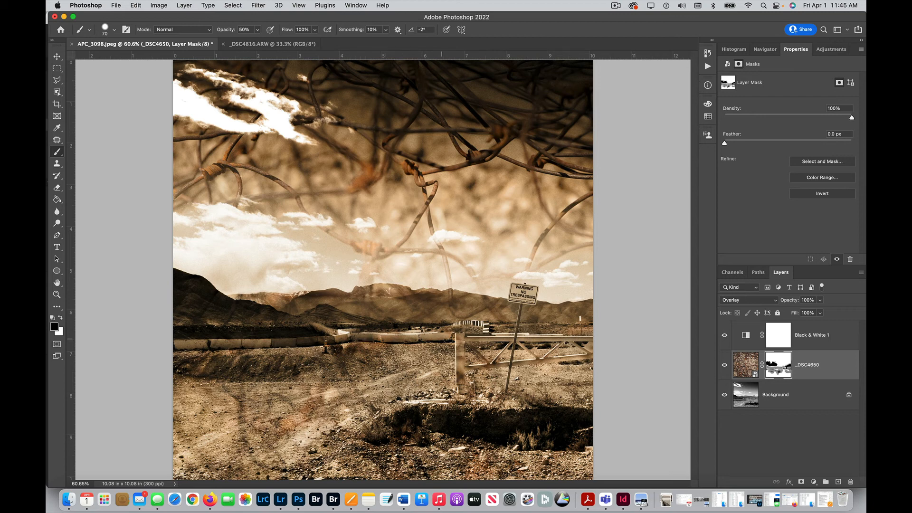
{"action": "left_click", "coordinate": [57, 282]}
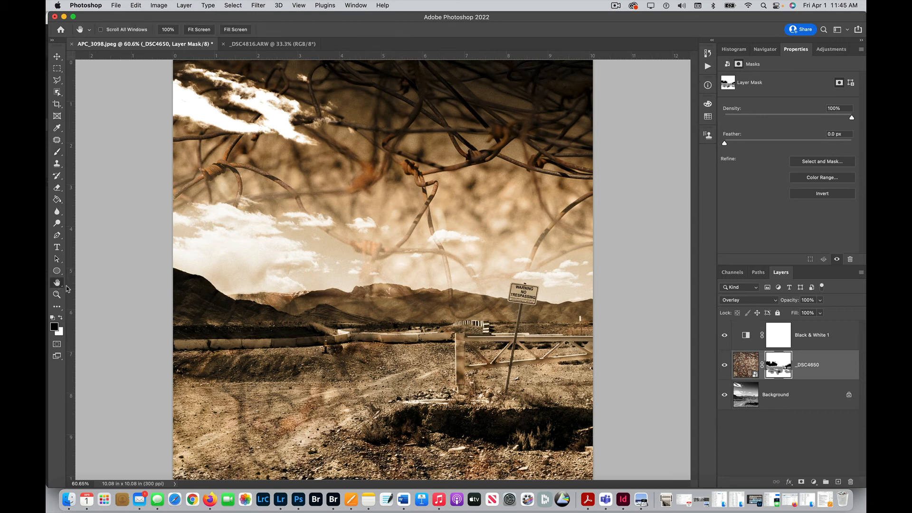
{"action": "key", "text": "super+0"}
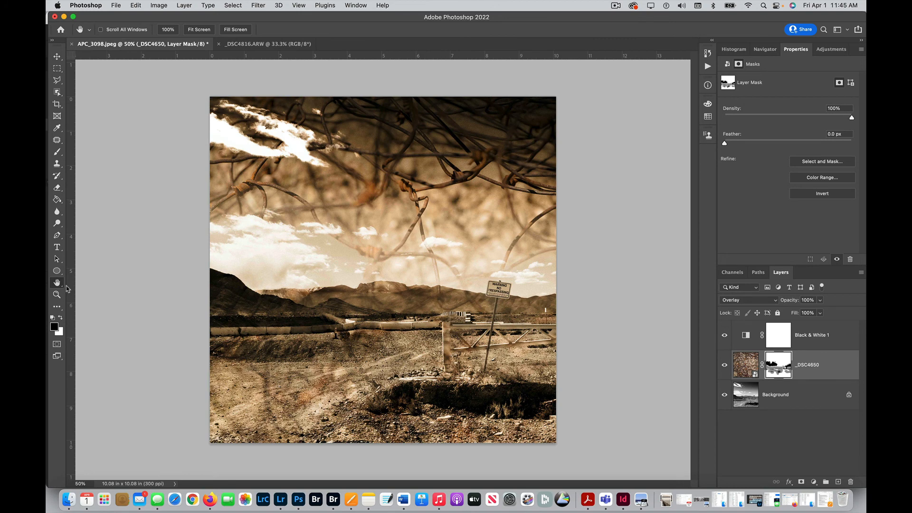